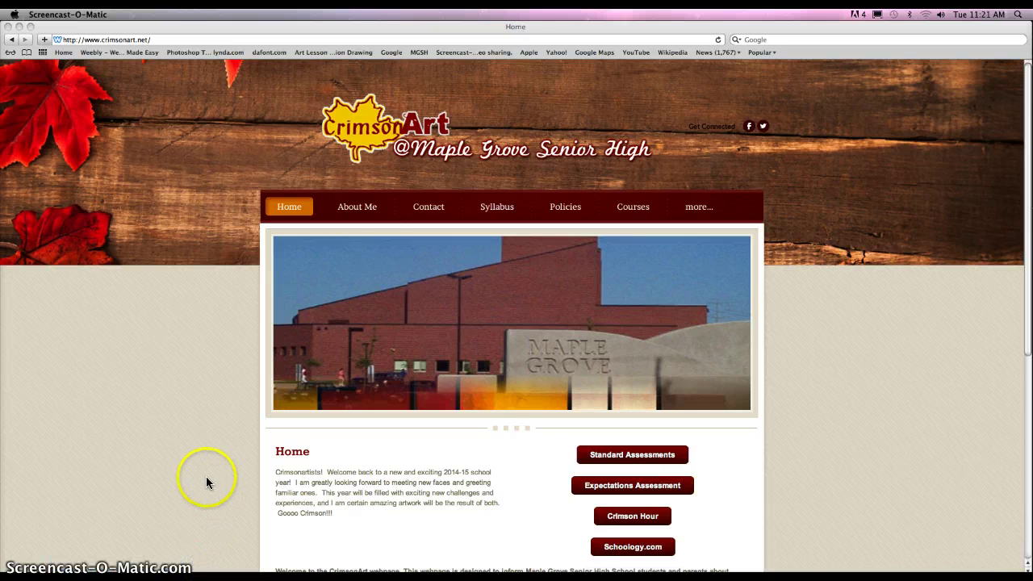
- Open crimsonart.net in Safari using the Weebly bookmark in the bookmarks bar
click(100, 53)
drag(100, 57, 148, 50)
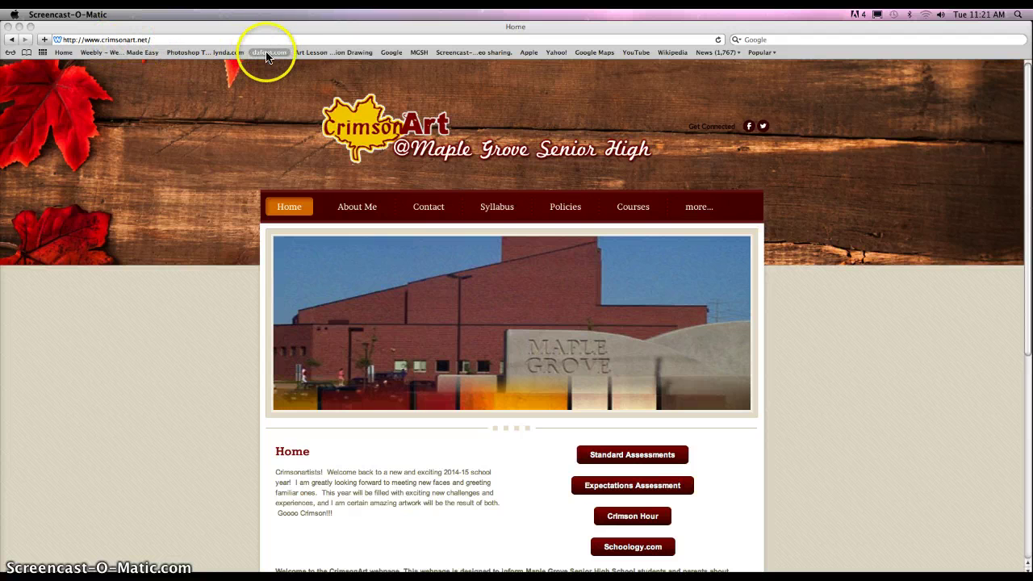
- Go through Courses > Ceramics > A to the Unit 4 Slab & Coil page and open the lidded_container_motif_template.ai link
click(633, 210)
mouse_move(652, 334)
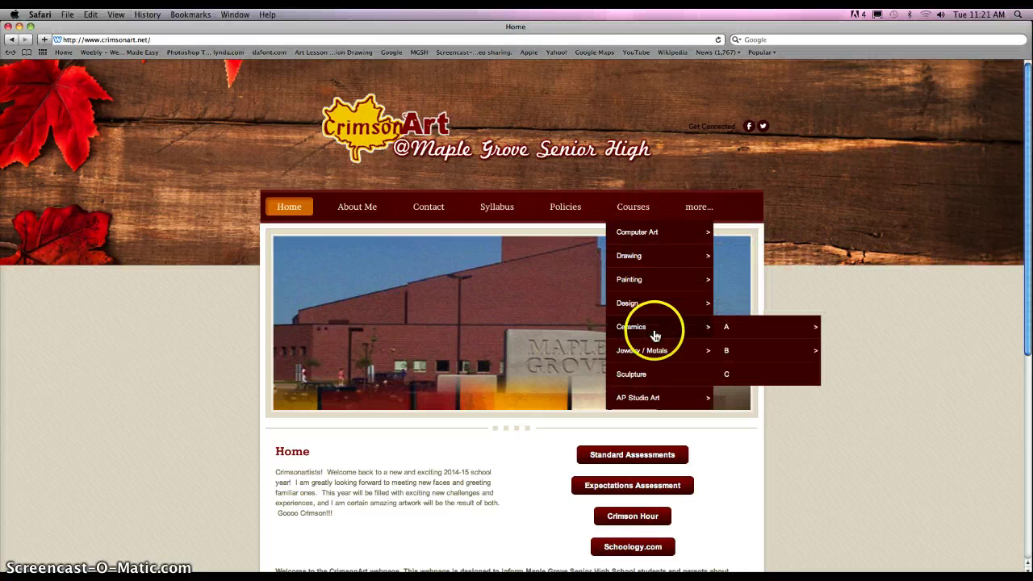
mouse_move(733, 329)
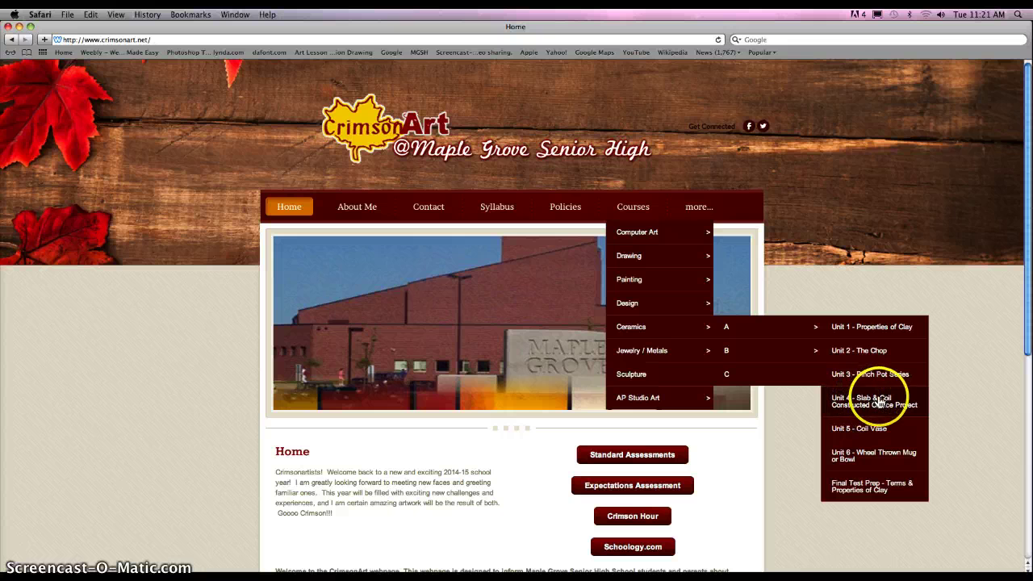
click(865, 404)
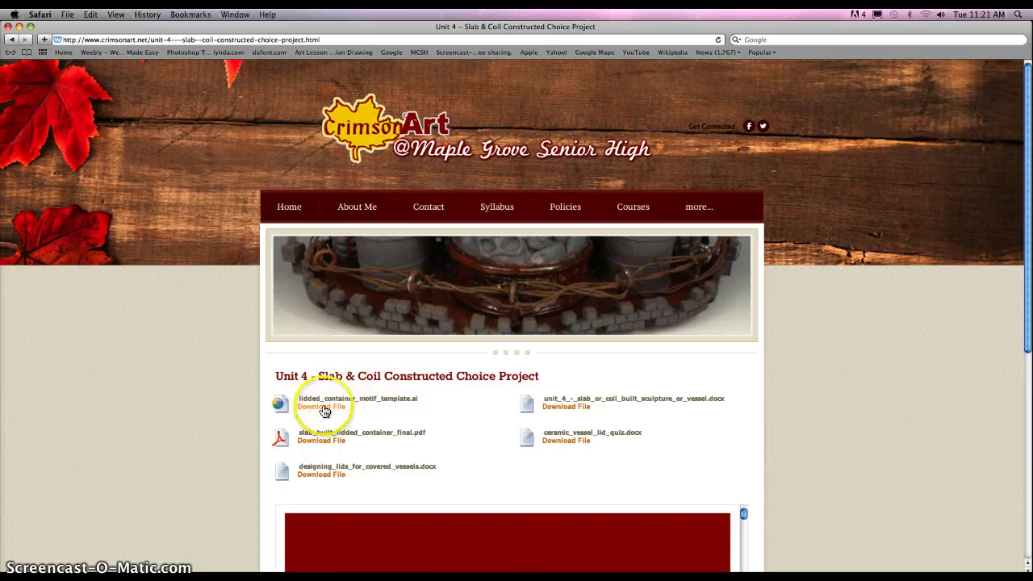
click(321, 410)
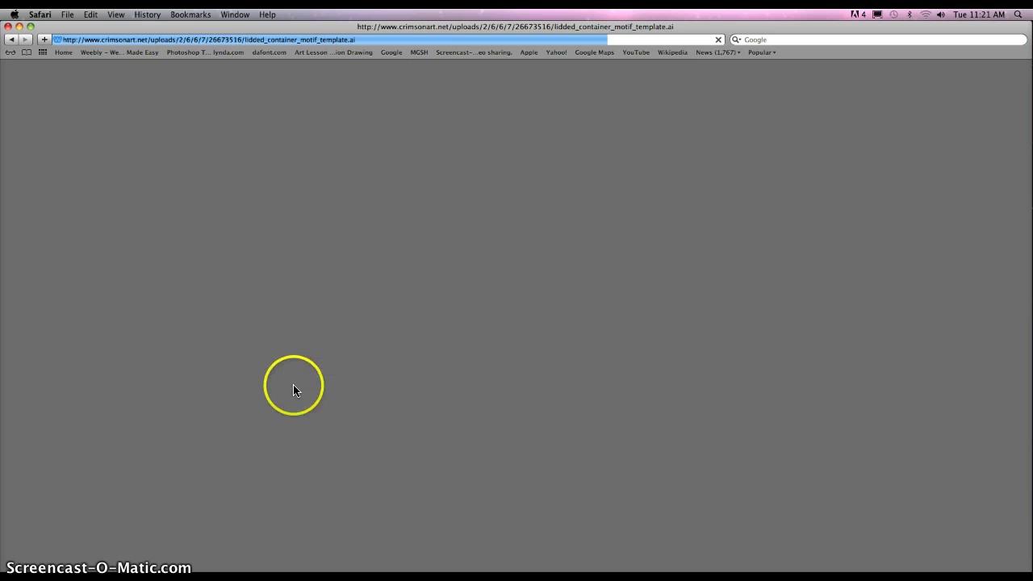
- Show all open windows side by side with Exposé
key(F3)
- Review the Lidded Container Motif template in Illustrator, then return to Safari
click(410, 396)
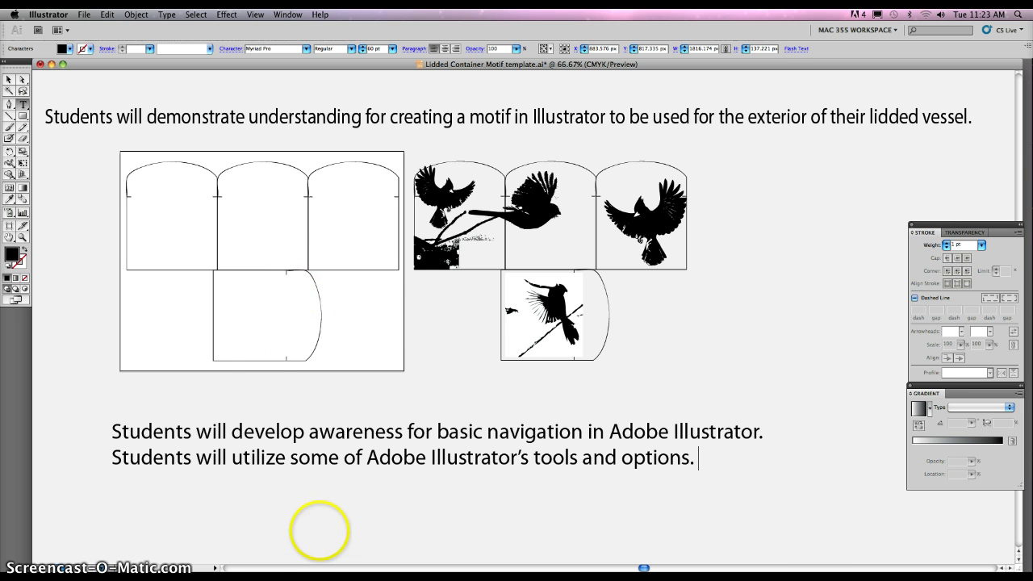
click(205, 560)
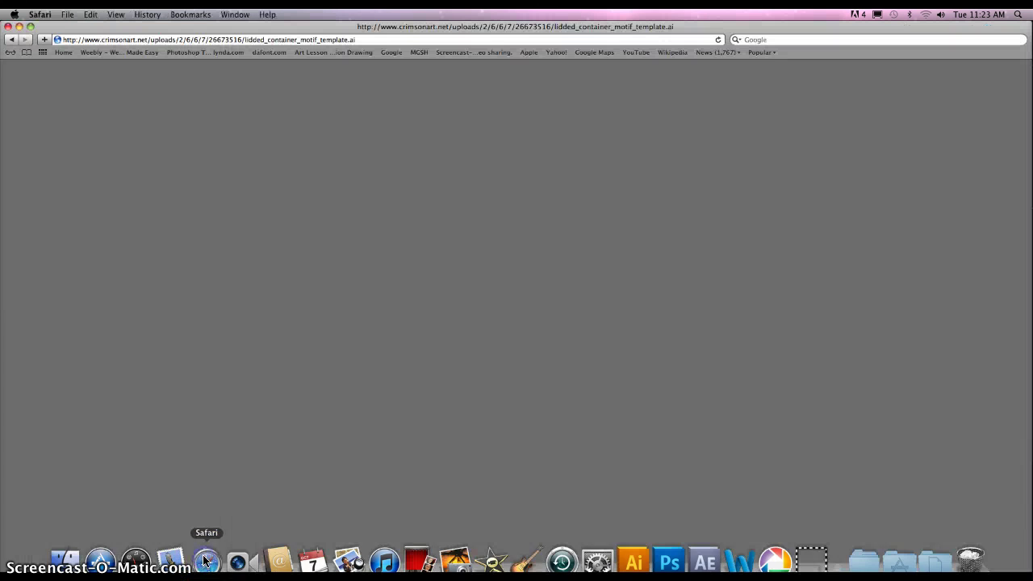
- Load Google's home page from the Safari address bar
click(360, 39)
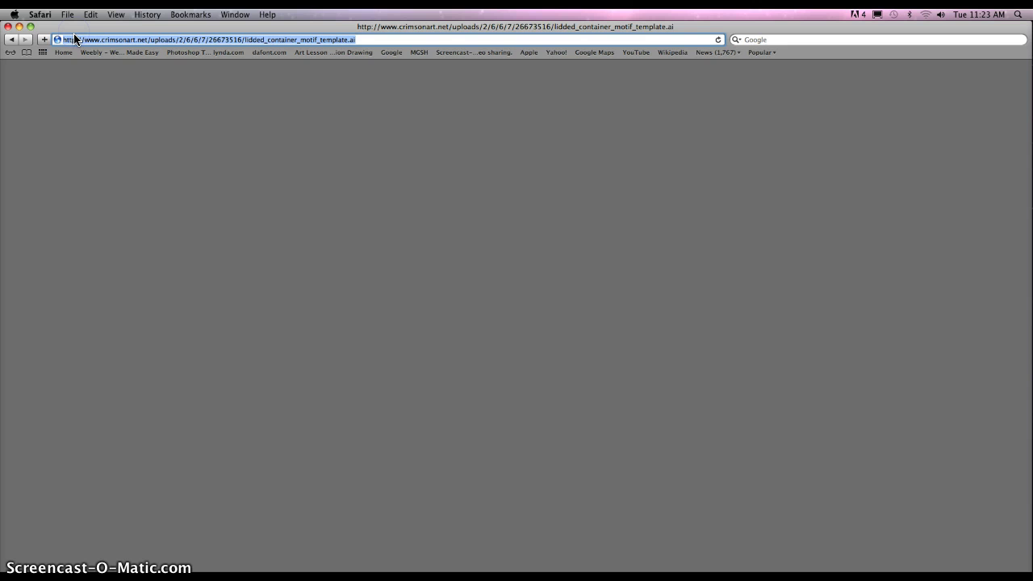
text(google.com/)
key(Return)
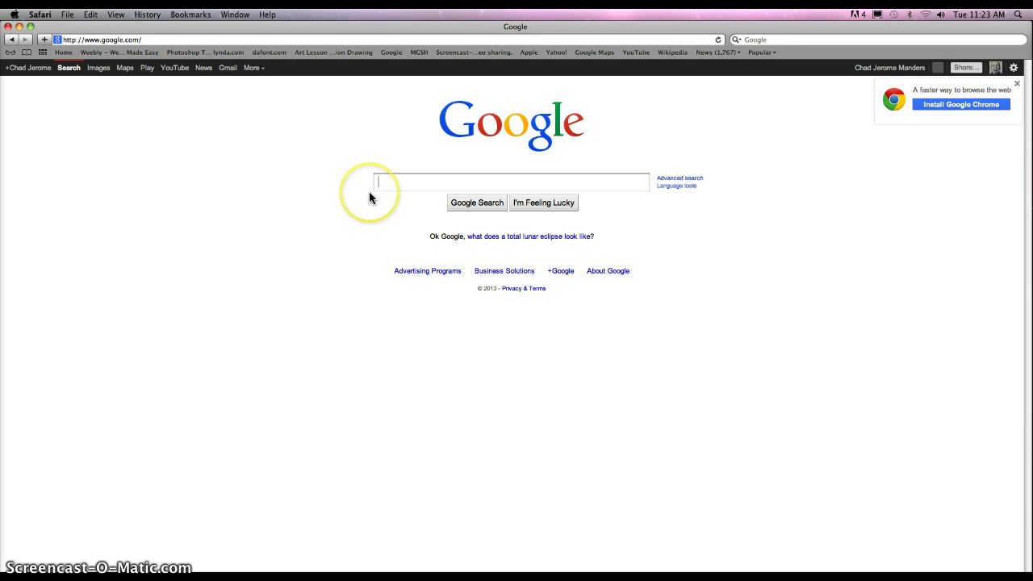
- Search Google for 'flying cardinal', dismiss the keychain prompt, and view image results
text(c)
key(BackSpace)
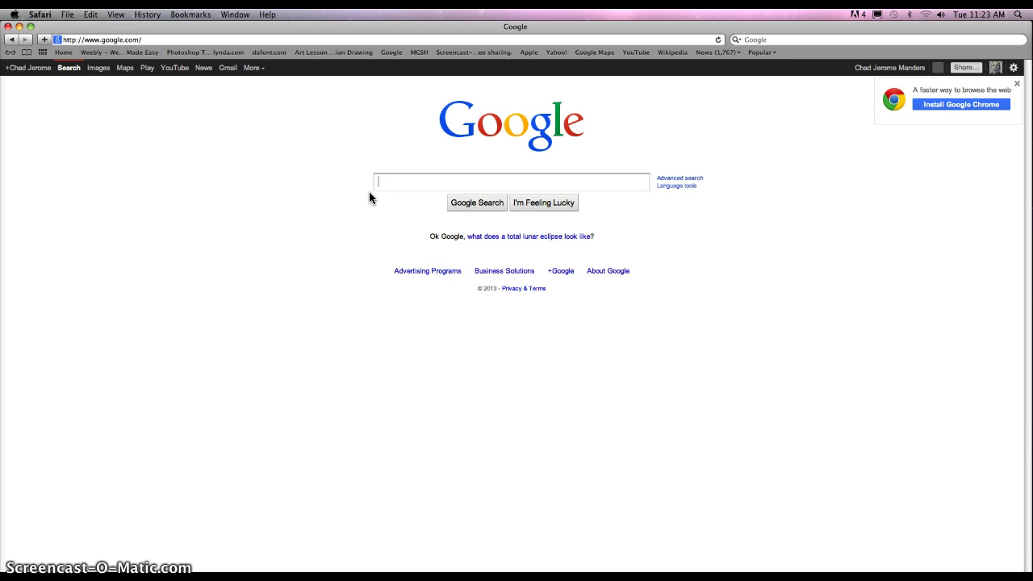
text(flying card)
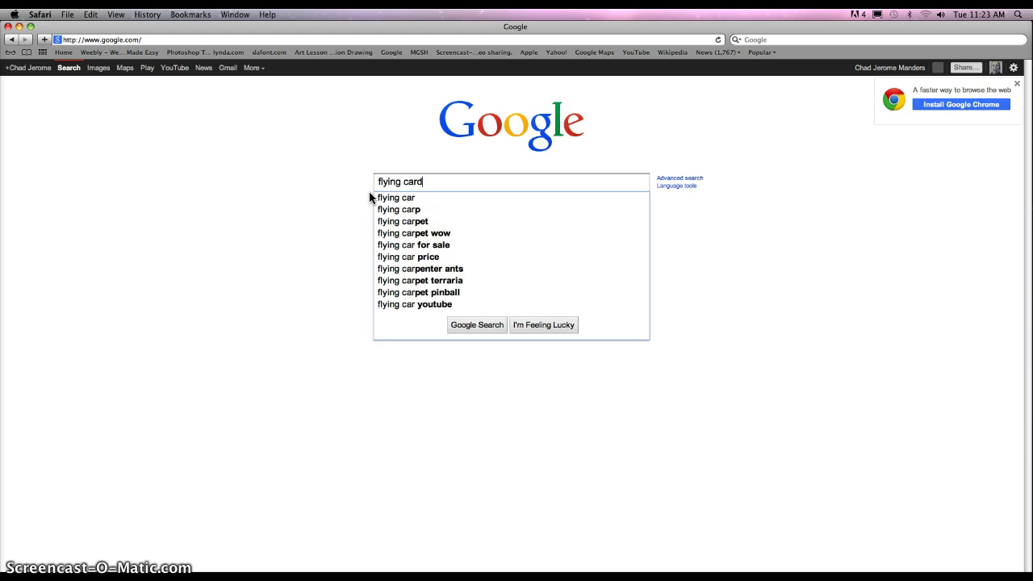
text(inal)
key(Return)
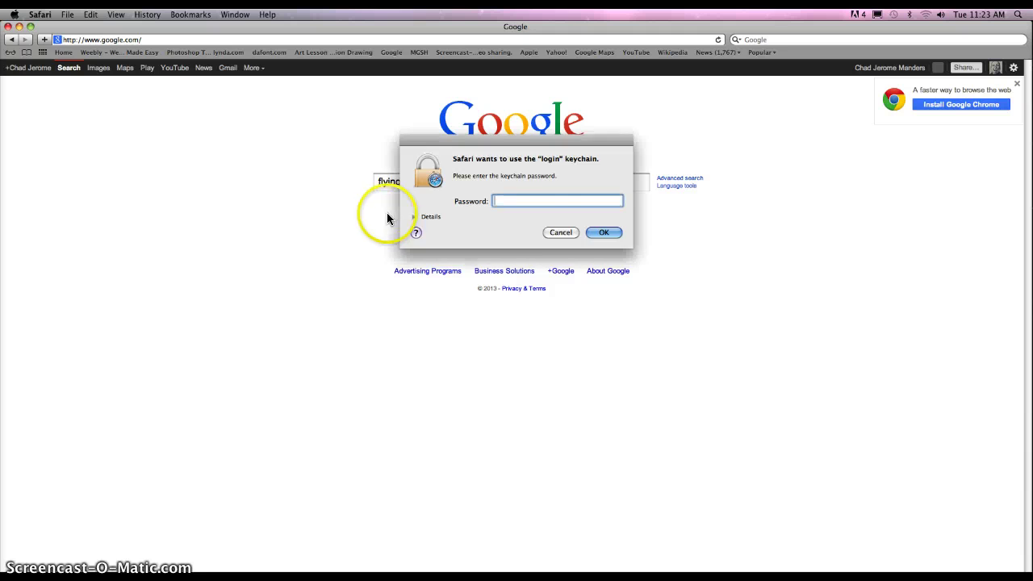
click(557, 233)
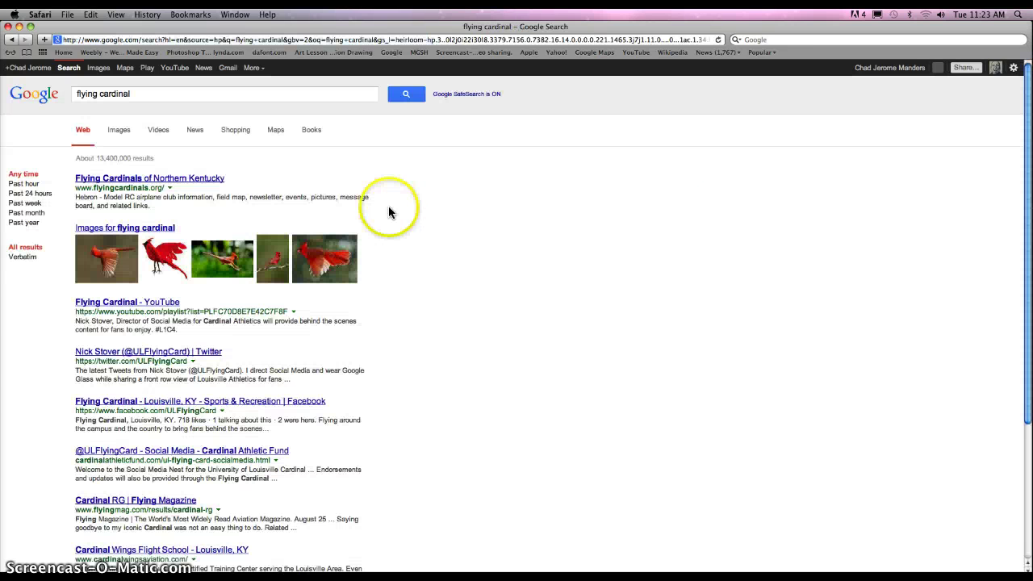
click(121, 130)
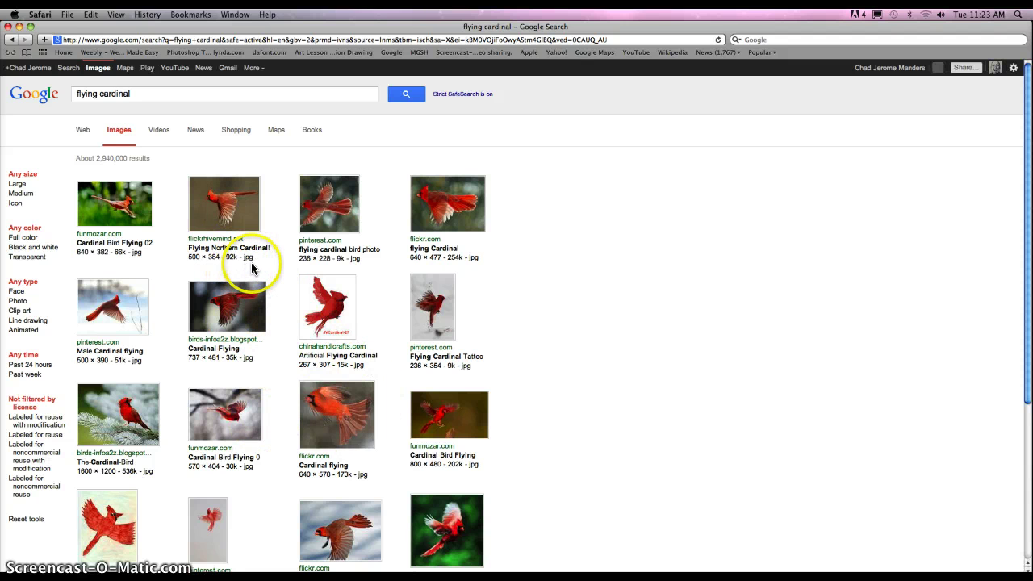
- Scroll the cardinal image results and open the 'Cardinal in flight' photo on deviantART
scroll(258, 270, down, 5)
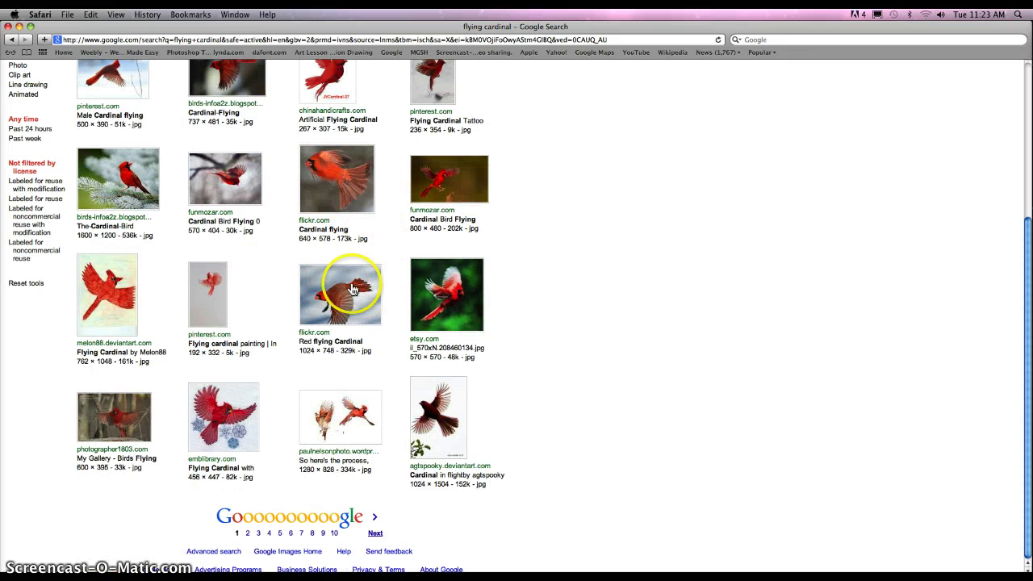
scroll(319, 266, up, 1)
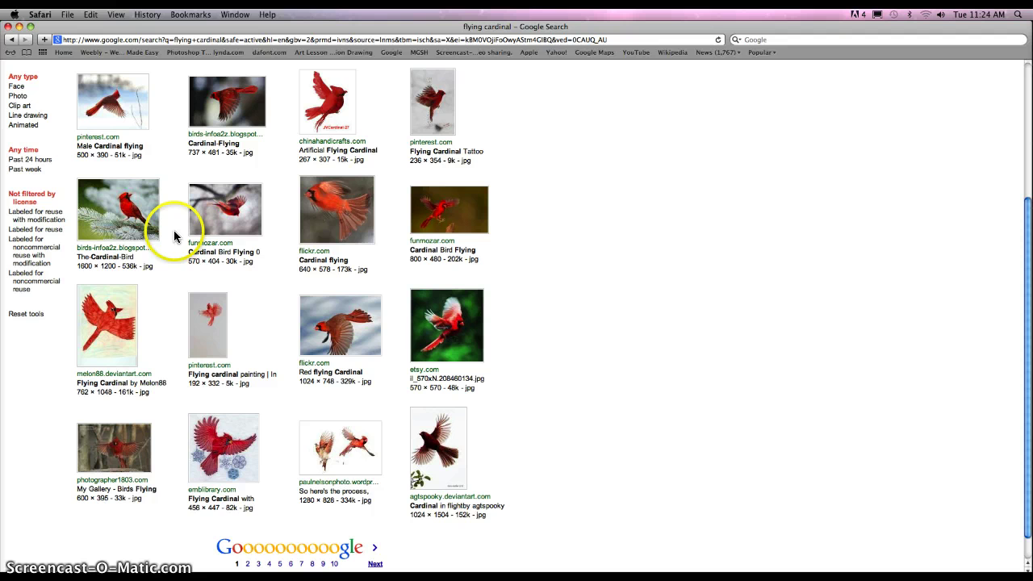
scroll(301, 288, down, 1)
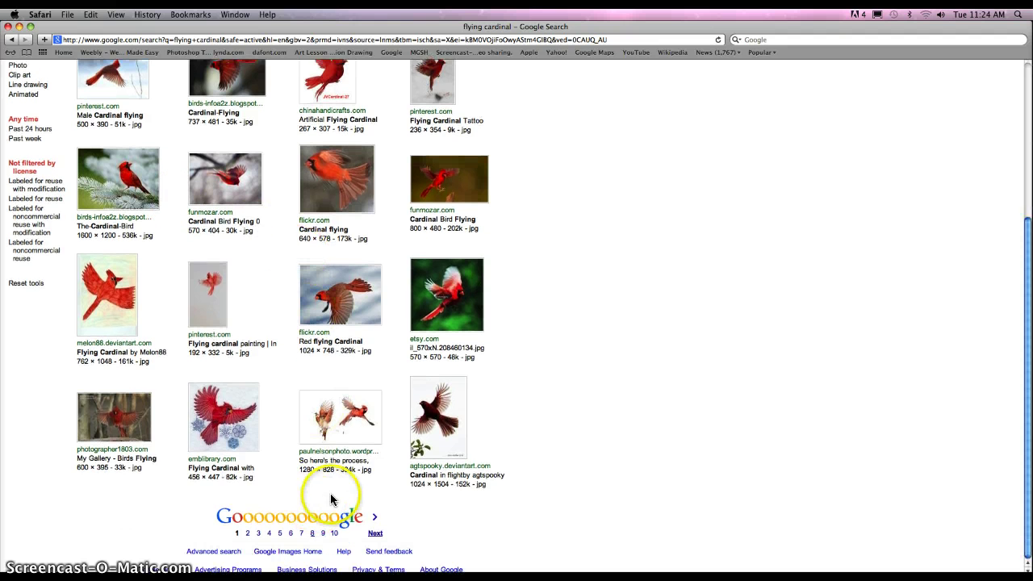
click(434, 418)
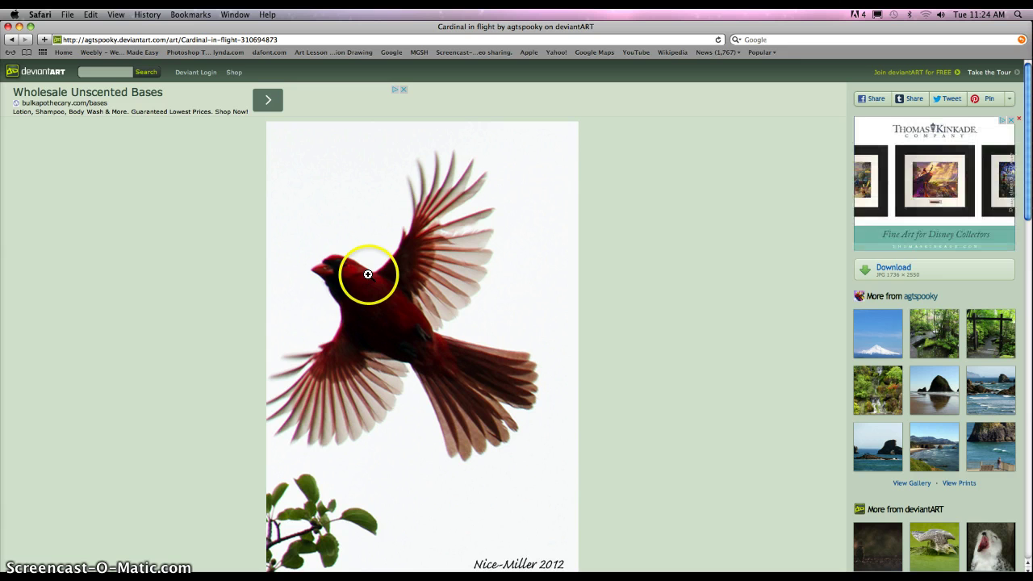
- Copy the cardinal photo and bring up the overview of all open windows
right_click(401, 273)
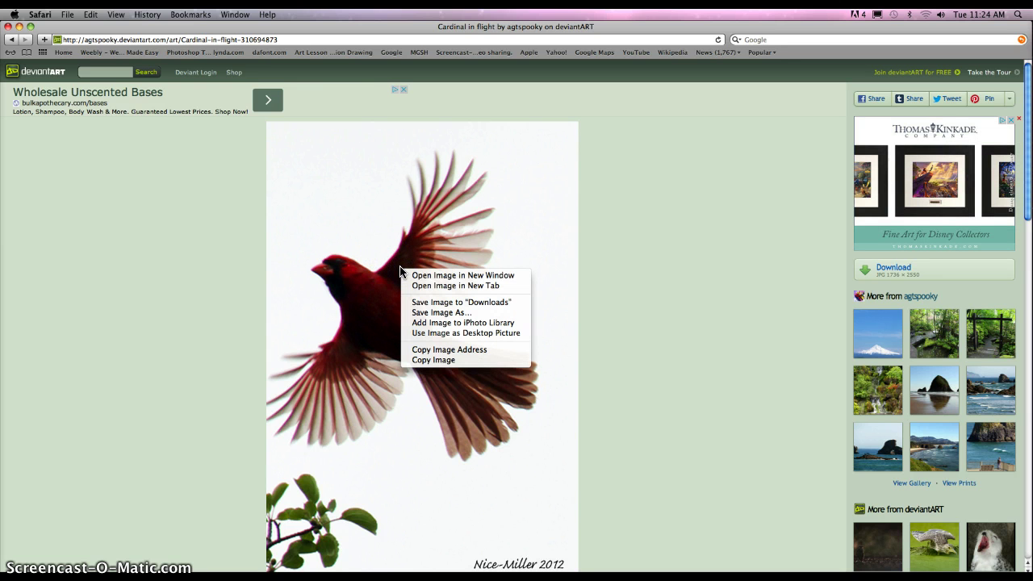
click(427, 361)
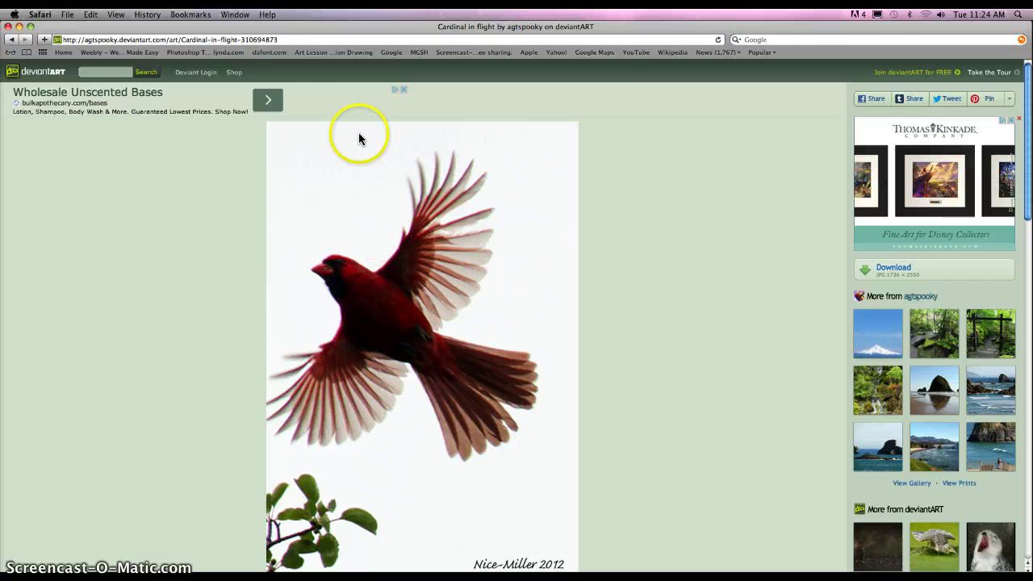
key(alt+p)
key(F9)
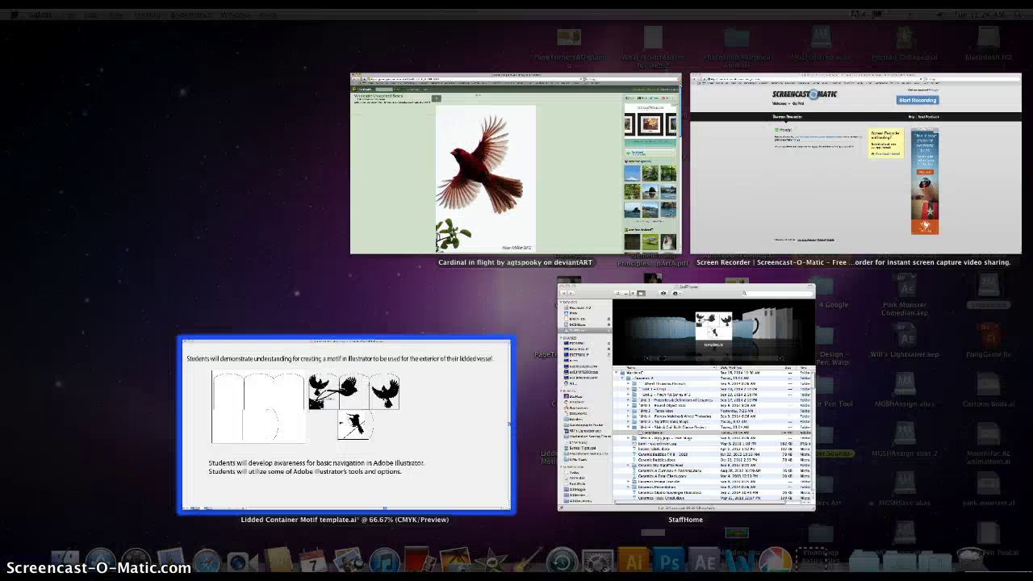
- In Illustrator, marquee-select the example bird-silhouette vessels, drag them right, and deselect
click(435, 420)
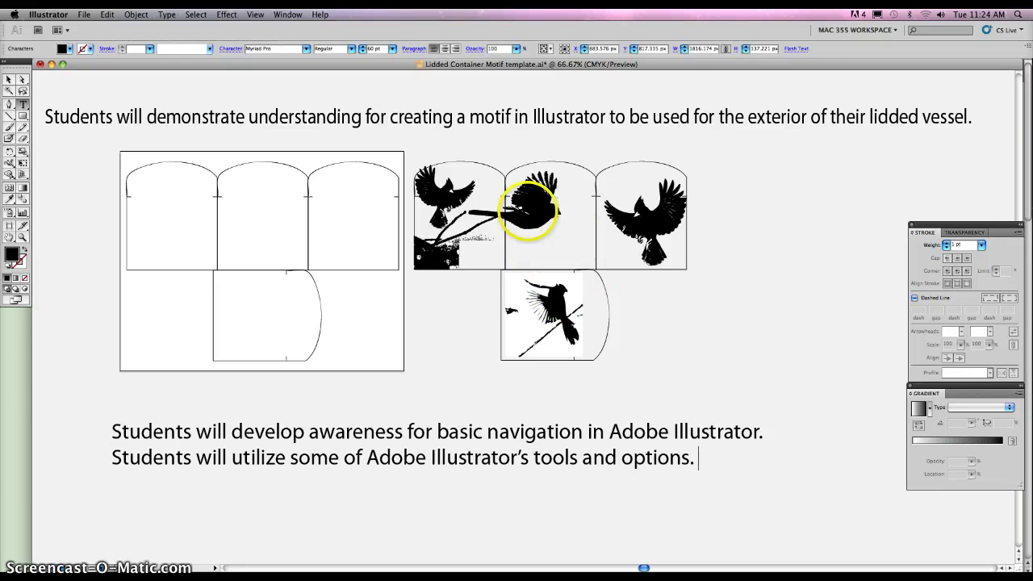
click(9, 79)
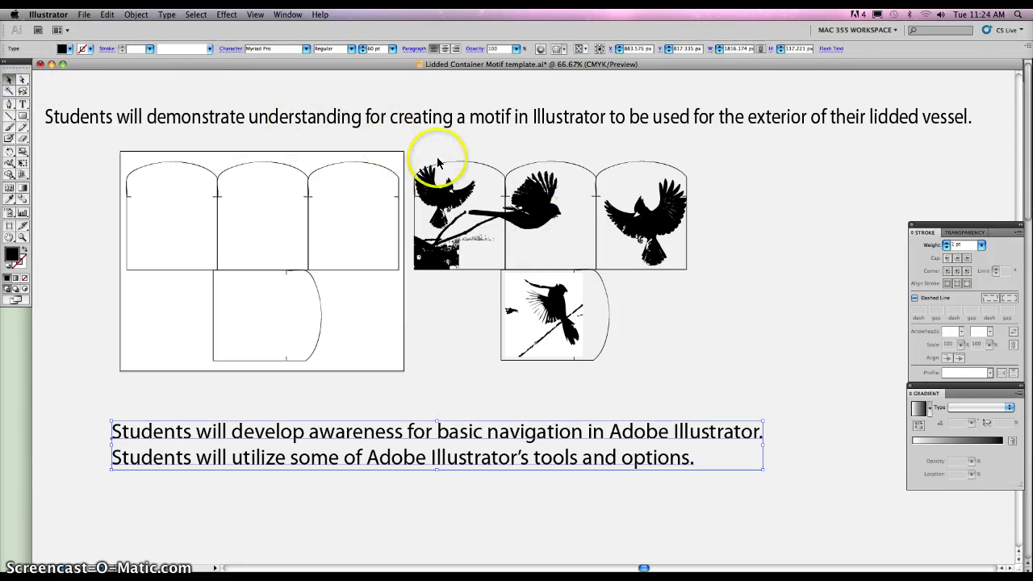
drag(412, 156, 687, 382)
mouse_move(603, 296)
mouse_down()
mouse_move(770, 274)
mouse_move(761, 274)
mouse_up()
click(545, 218)
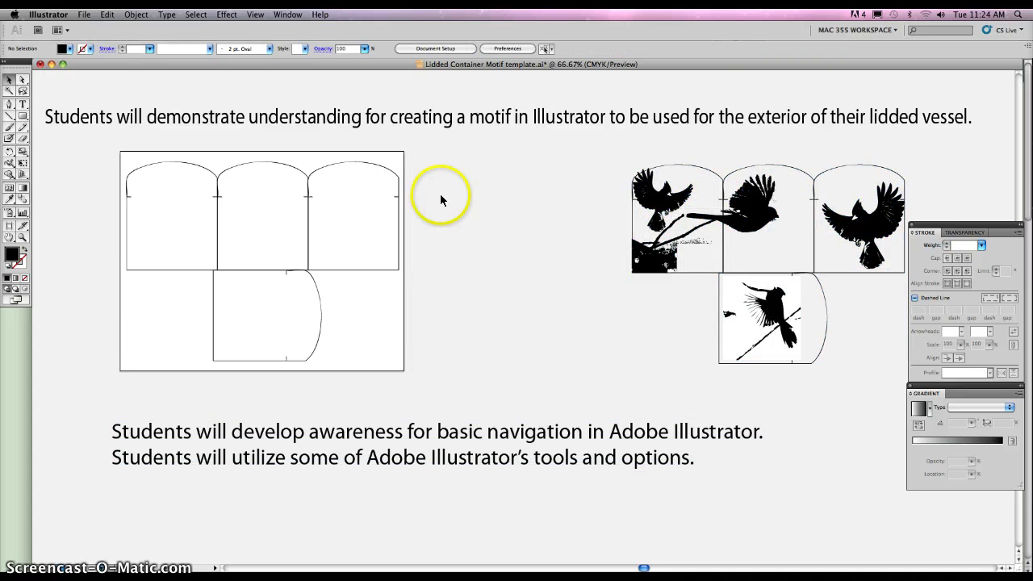
- Paste the copied cardinal photo and drag it up and left over the blank container template
click(107, 15)
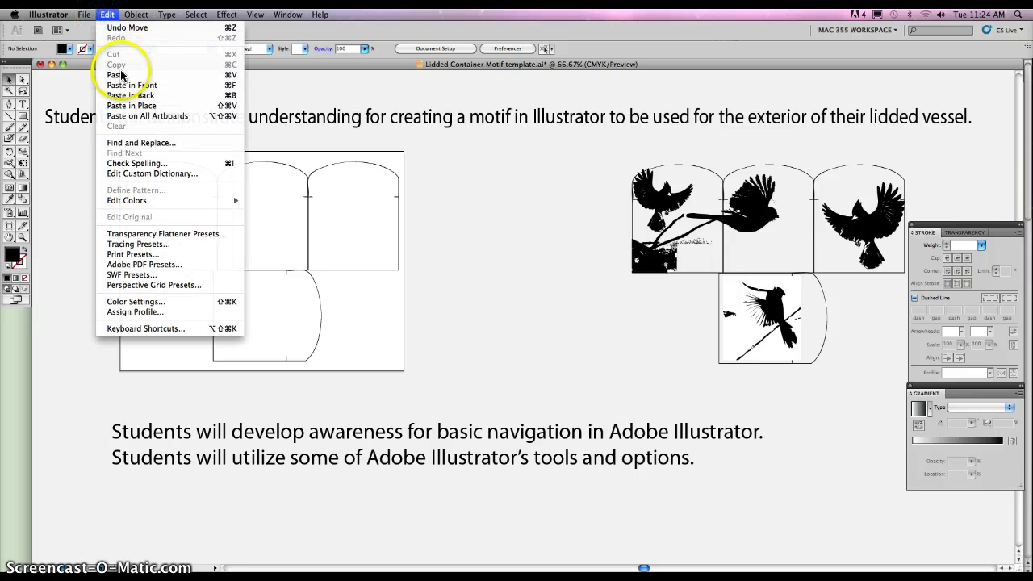
click(231, 75)
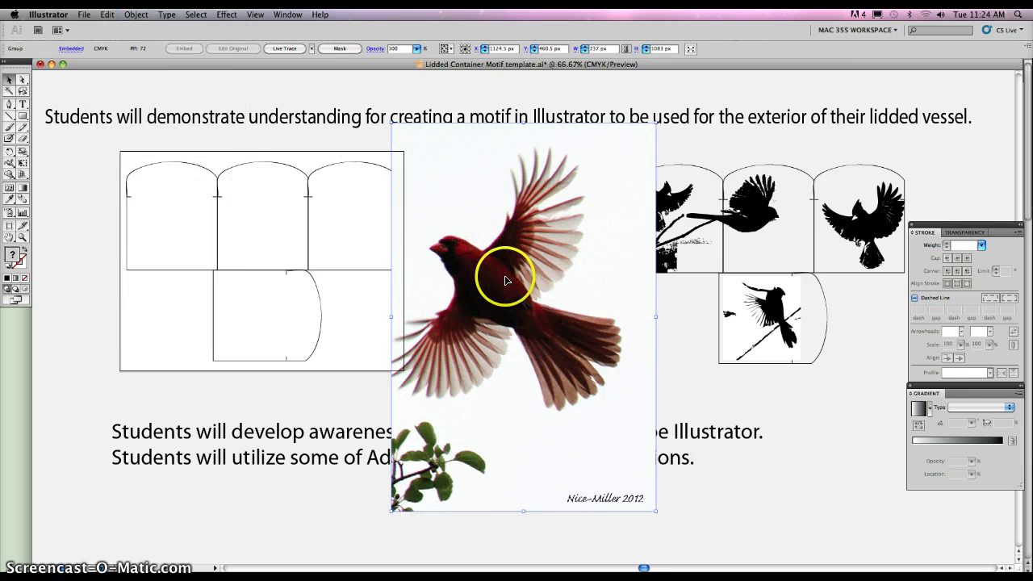
drag(500, 277, 435, 256)
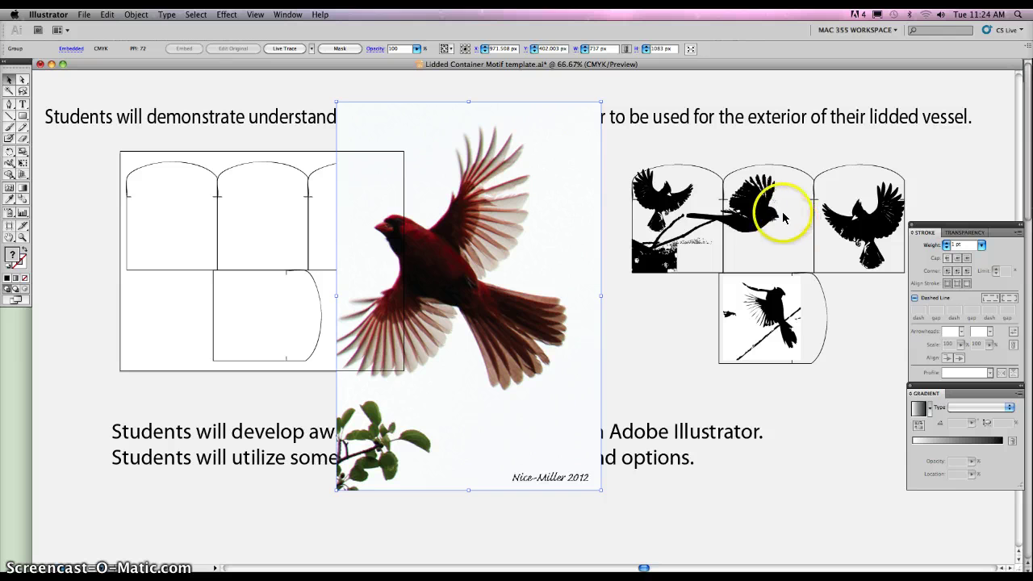
click(699, 222)
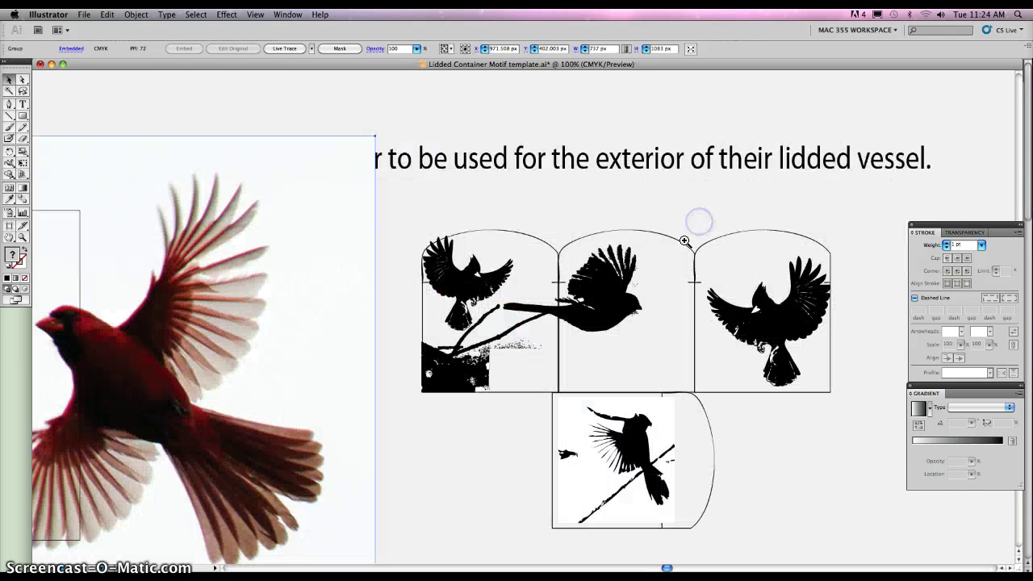
click(530, 318)
click(500, 272)
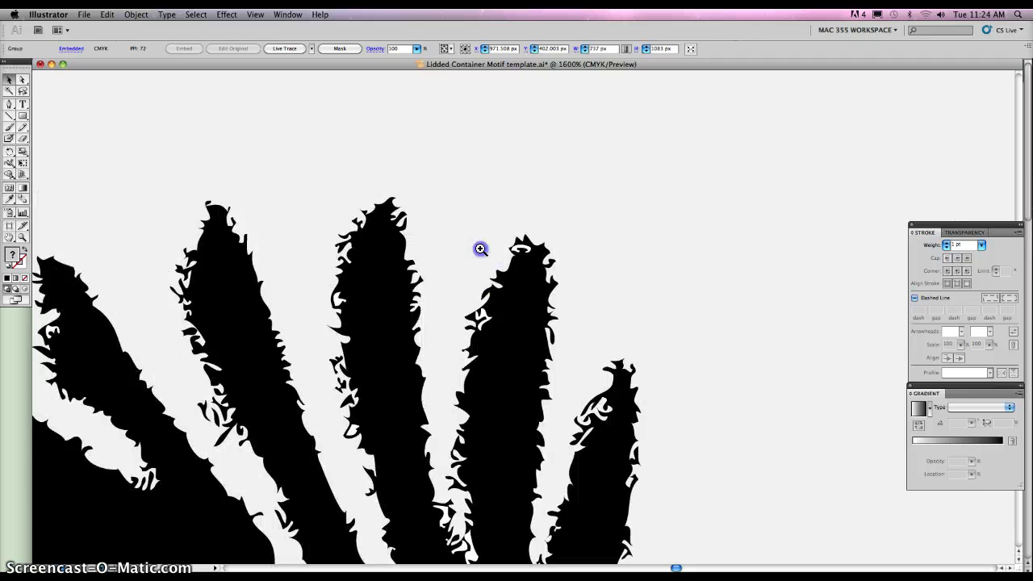
click(479, 247)
click(539, 293)
click(396, 299)
click(397, 300)
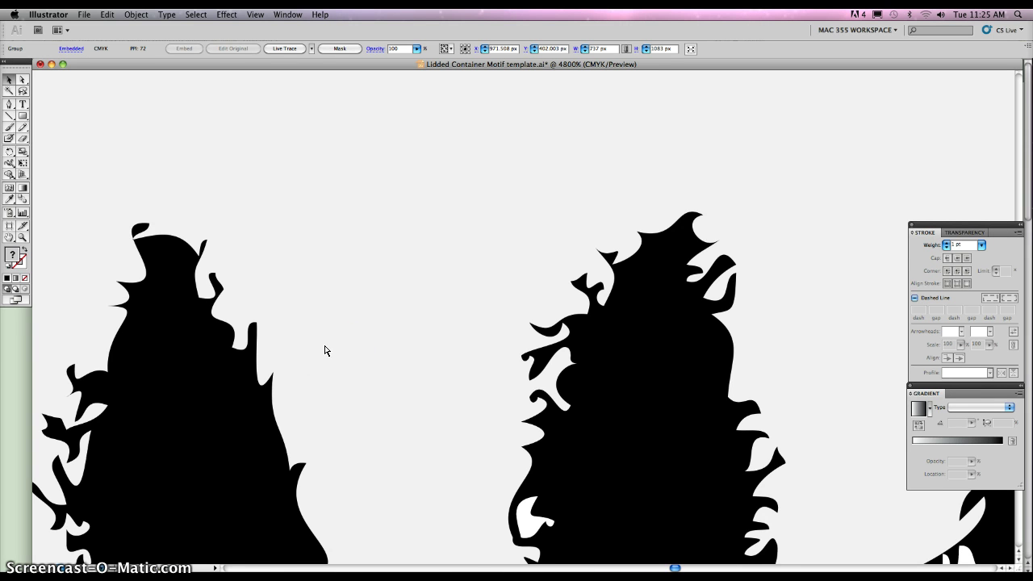
key(super+minus)
key(super+minus)
key(super+minus)
key(super+minus)
key(super+minus)
key(super+minus)
key(super+minus)
key(super+minus)
key(super+minus)
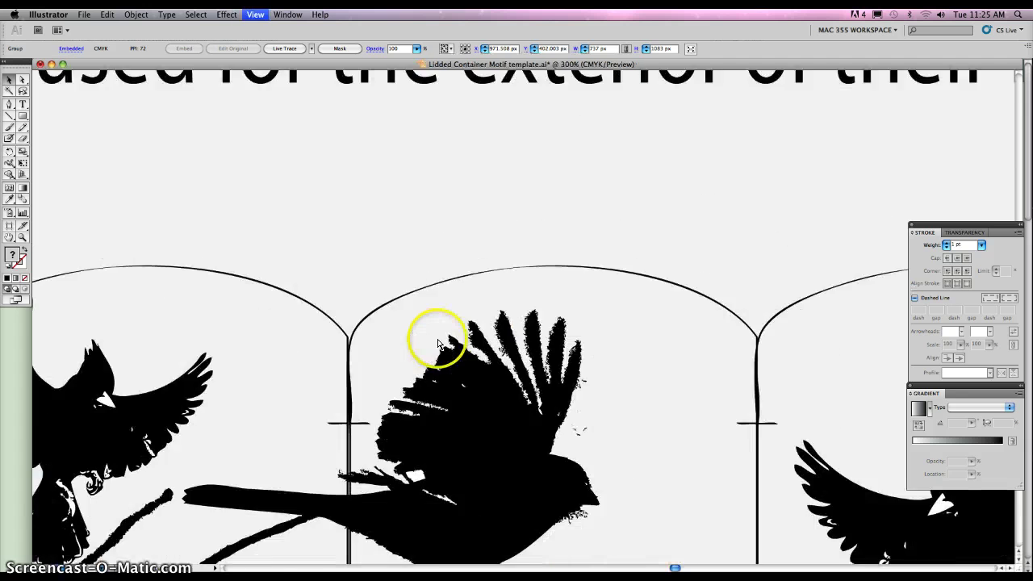
key(super+minus)
key(super+minus)
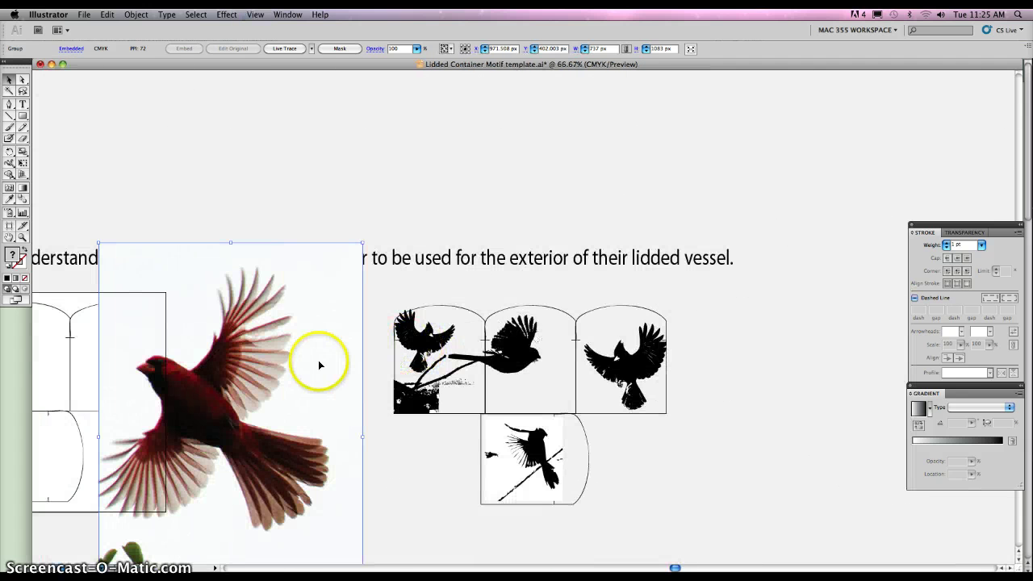
drag(272, 366, 385, 270)
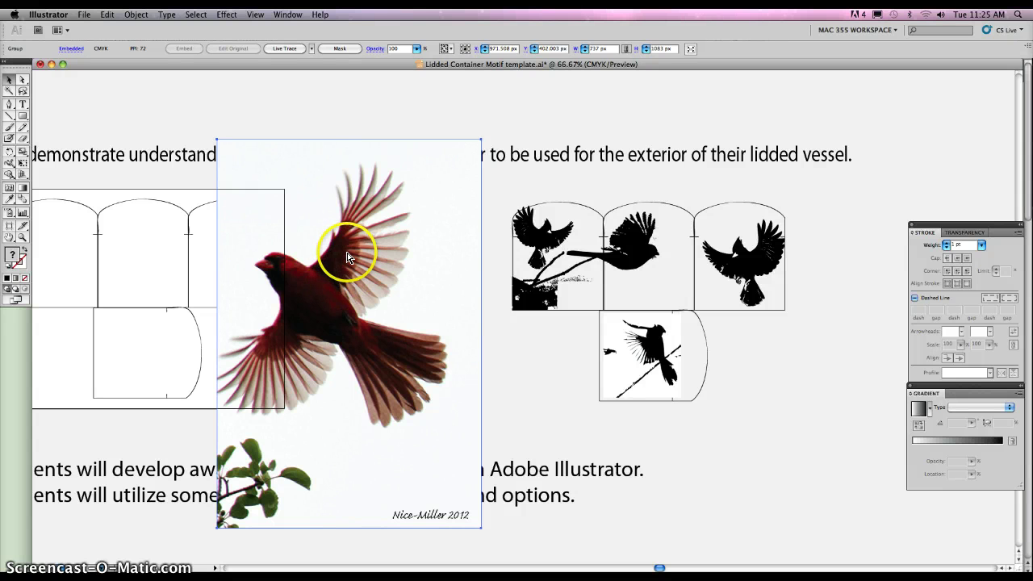
key(super+plus)
key(super+plus)
key(super+plus)
key(super+plus)
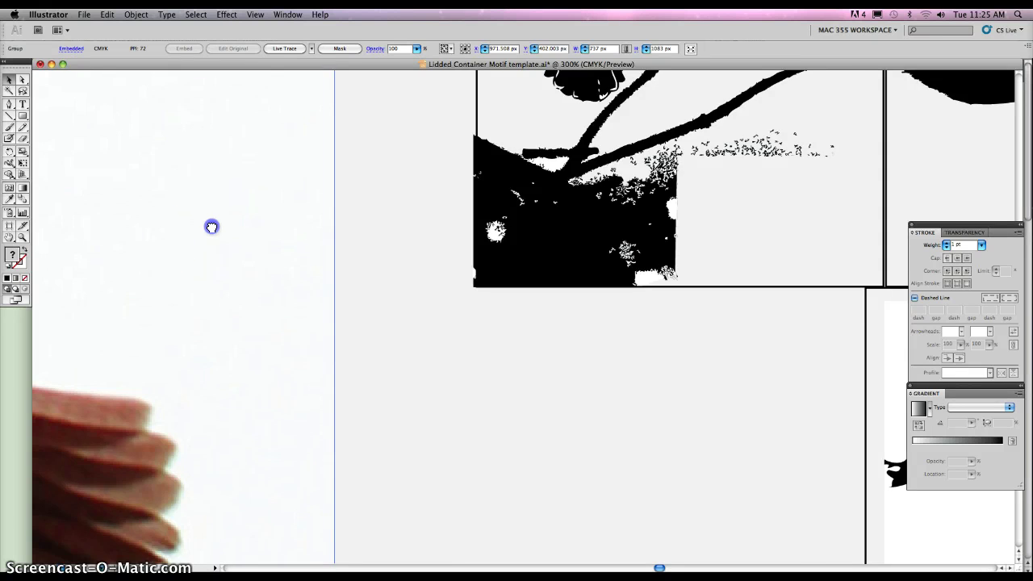
drag(212, 227, 393, 279)
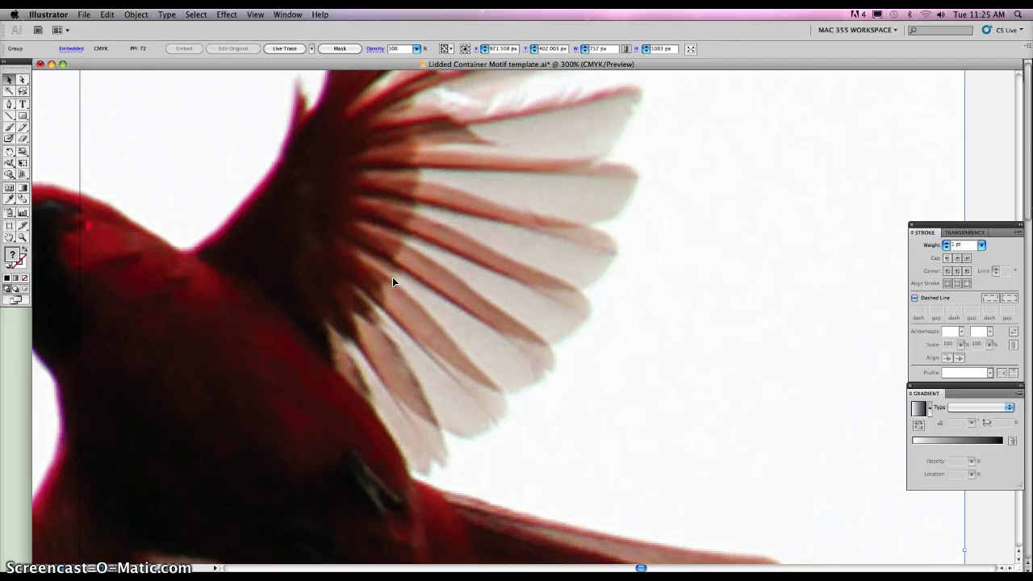
key(super+plus)
key(super+plus)
key(super+plus)
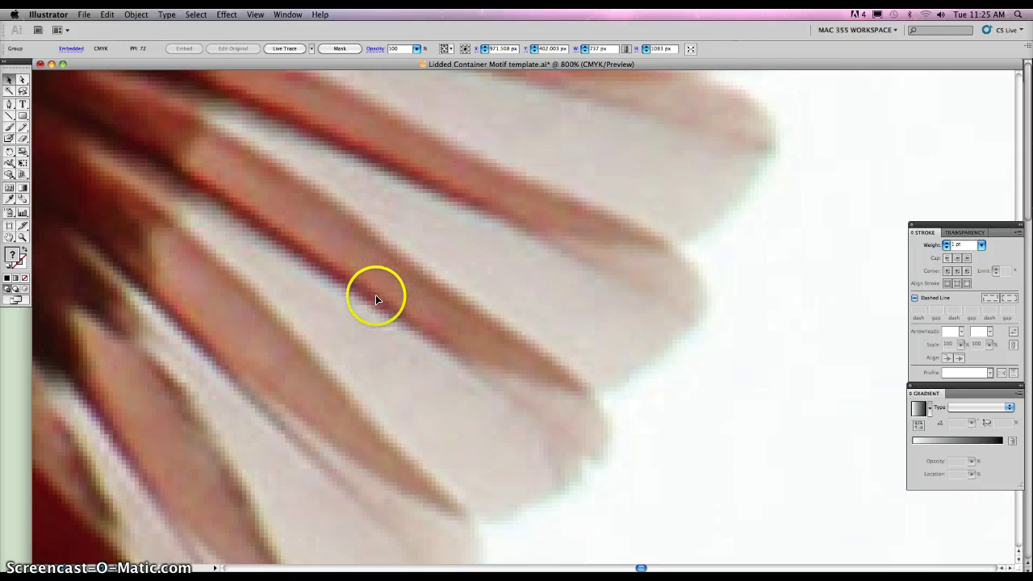
alt+super+click(415, 291)
alt+super+click(415, 293)
alt+super+click(413, 294)
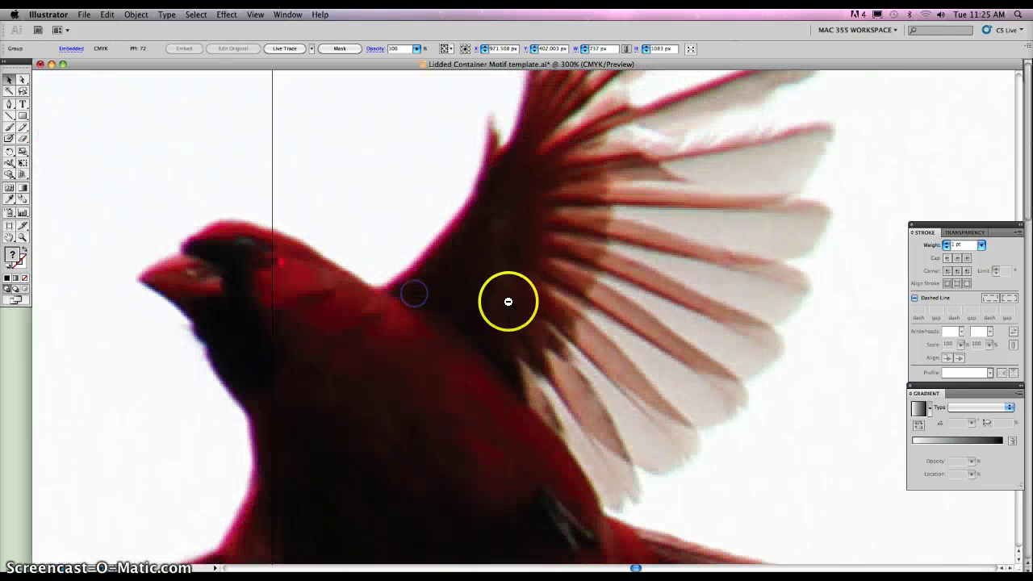
alt+super+click(508, 302)
alt+super+click(555, 308)
alt+super+click(557, 310)
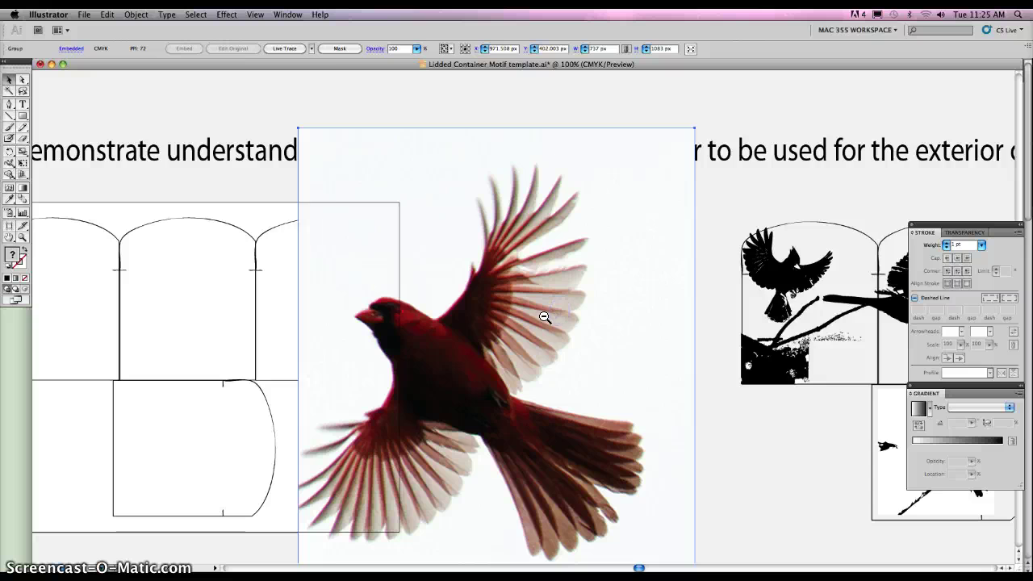
alt+super+click(521, 319)
drag(639, 316, 606, 268)
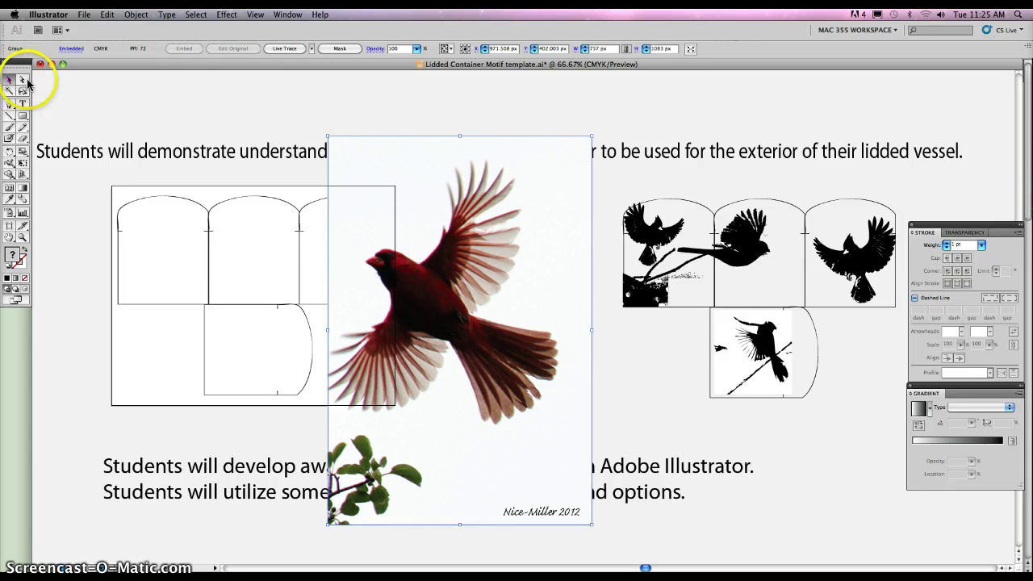
- Live Trace the cardinal photo and raise the tracing threshold to 213
click(286, 50)
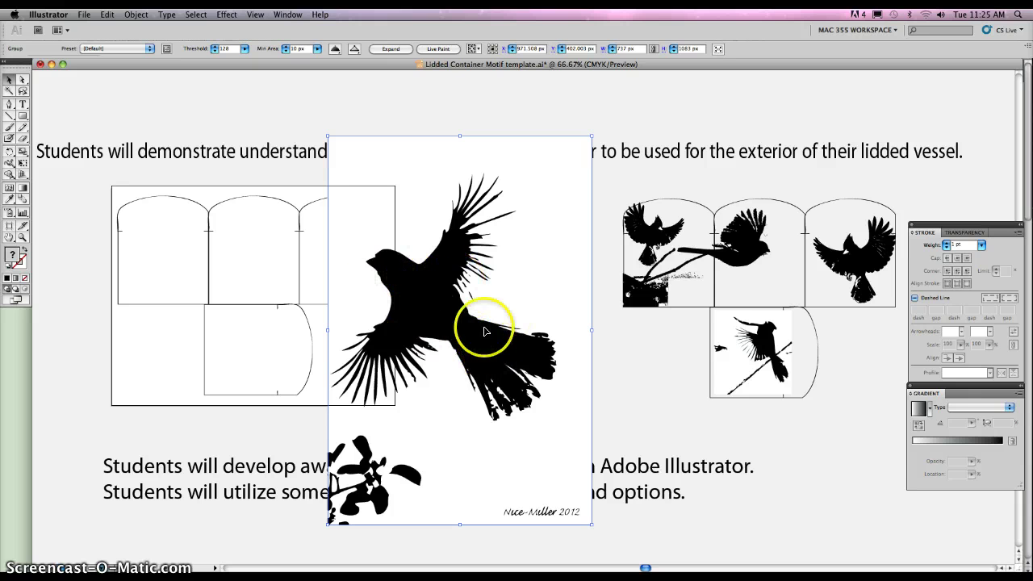
click(246, 50)
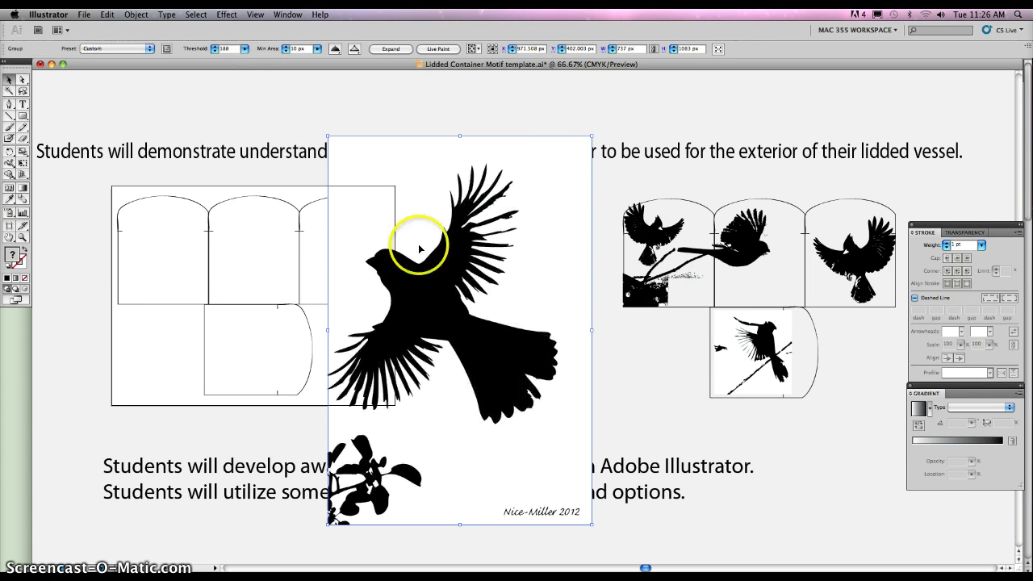
click(243, 50)
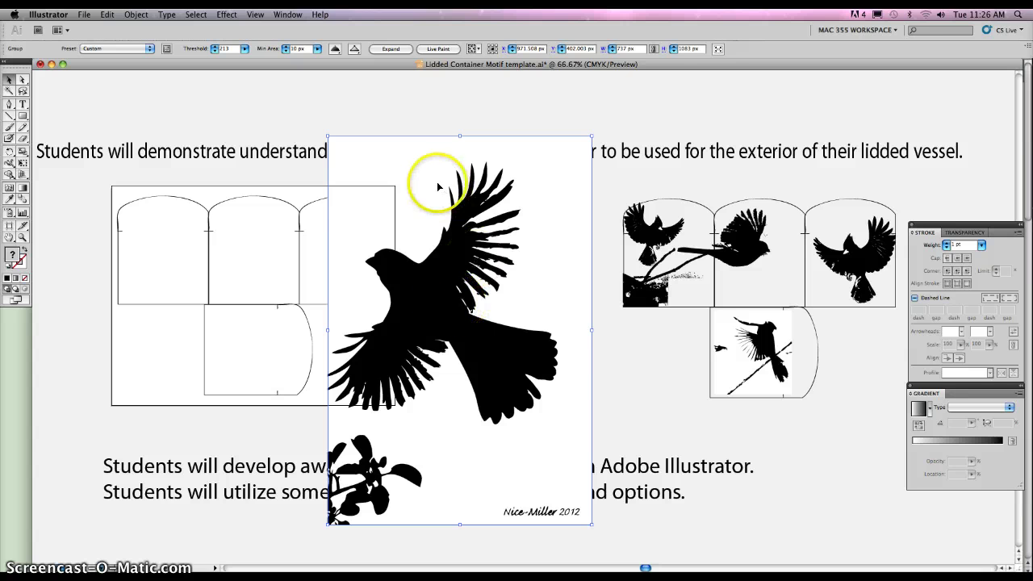
click(390, 50)
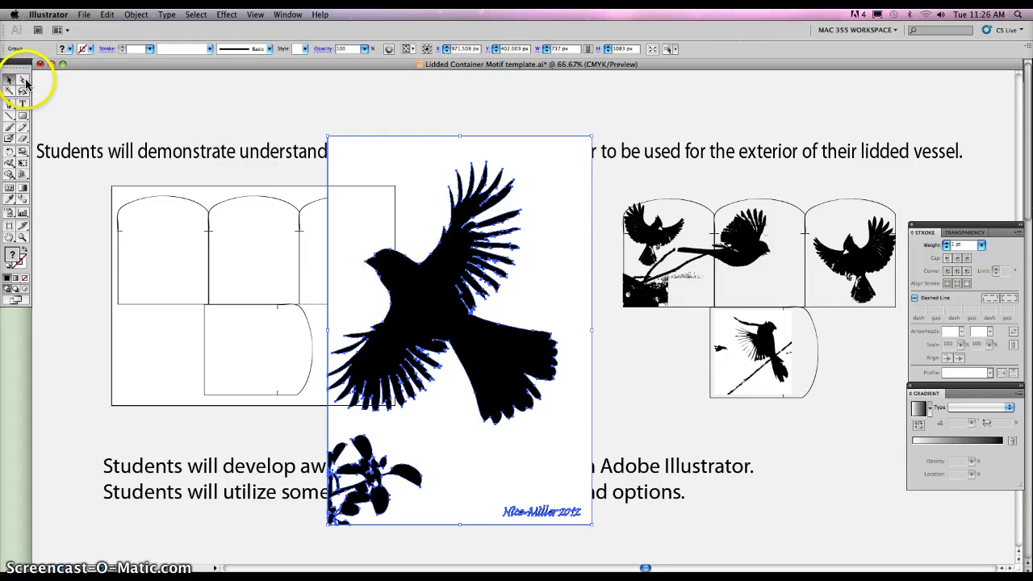
click(222, 119)
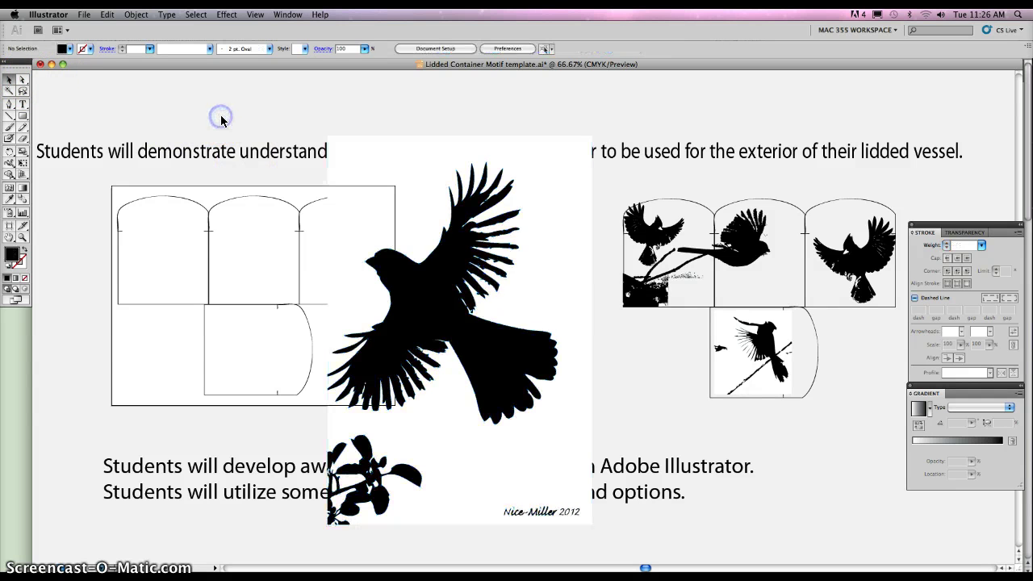
click(267, 107)
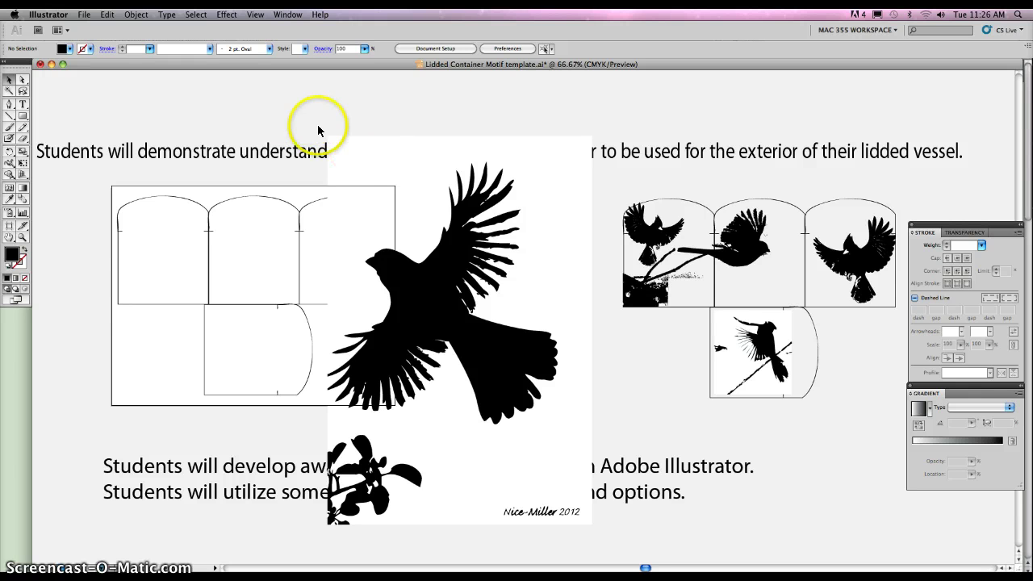
click(415, 166)
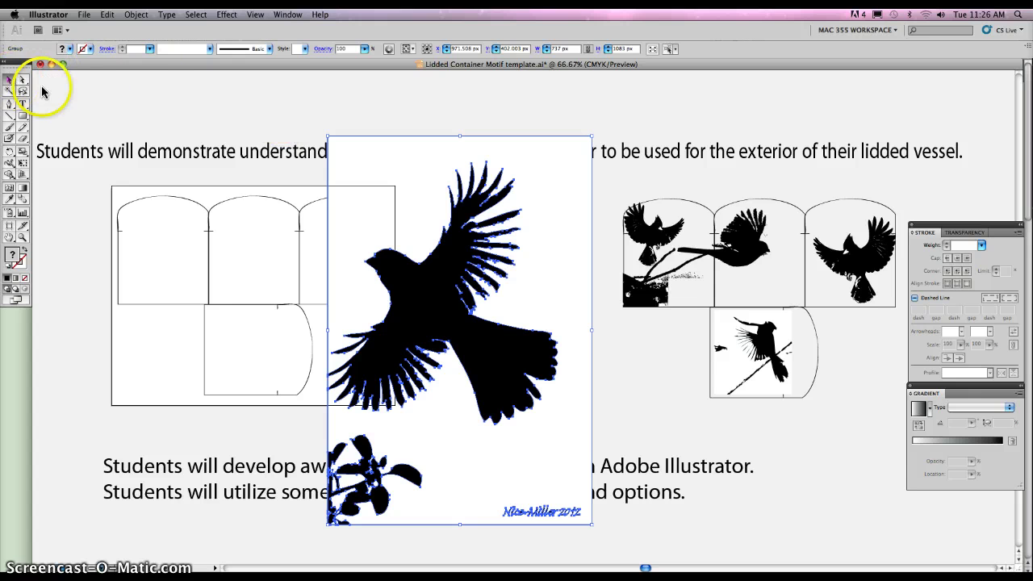
click(145, 102)
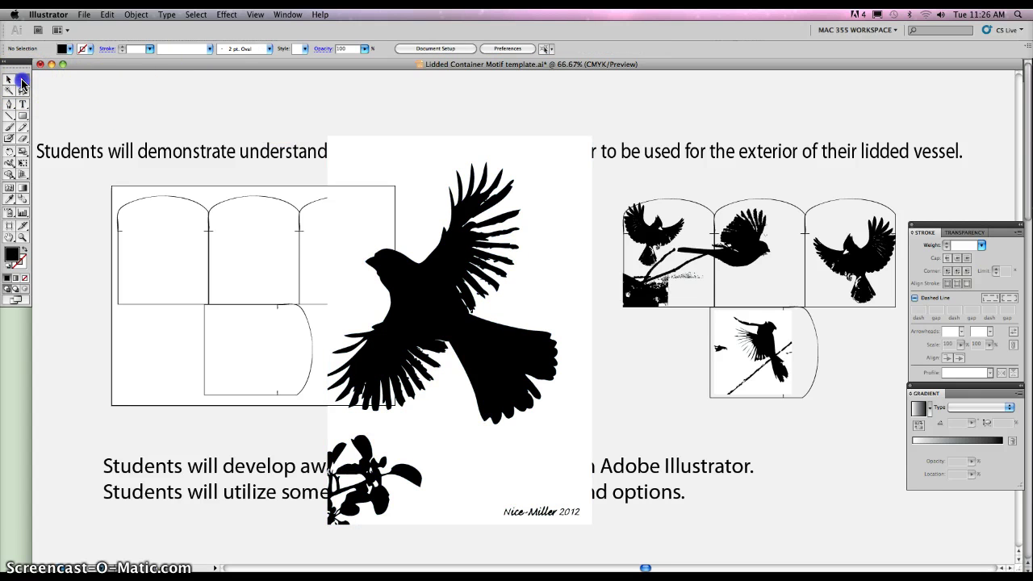
click(385, 160)
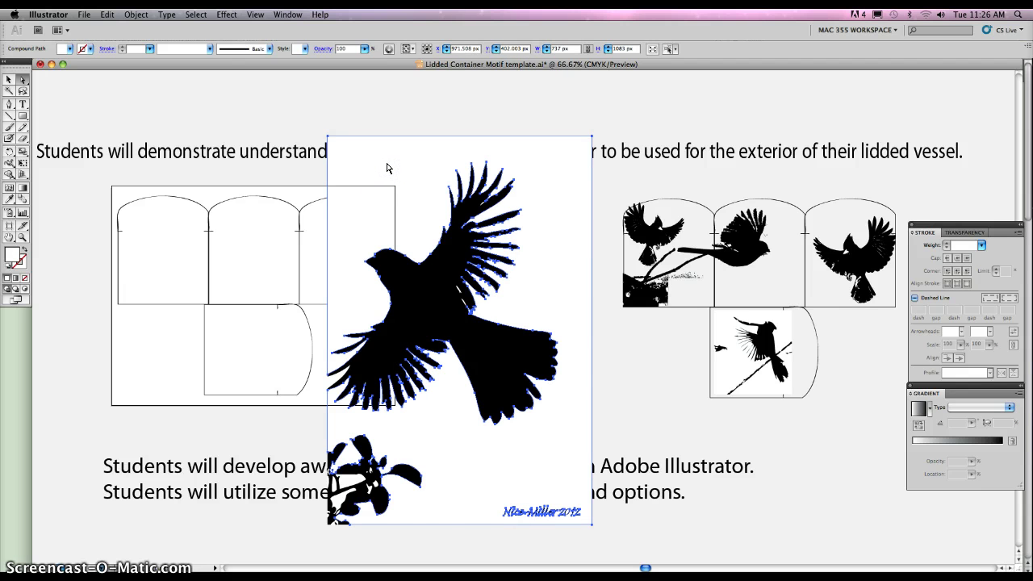
- Delete the traced bird's white background and the signature text, then reselect the bird group
key(Delete)
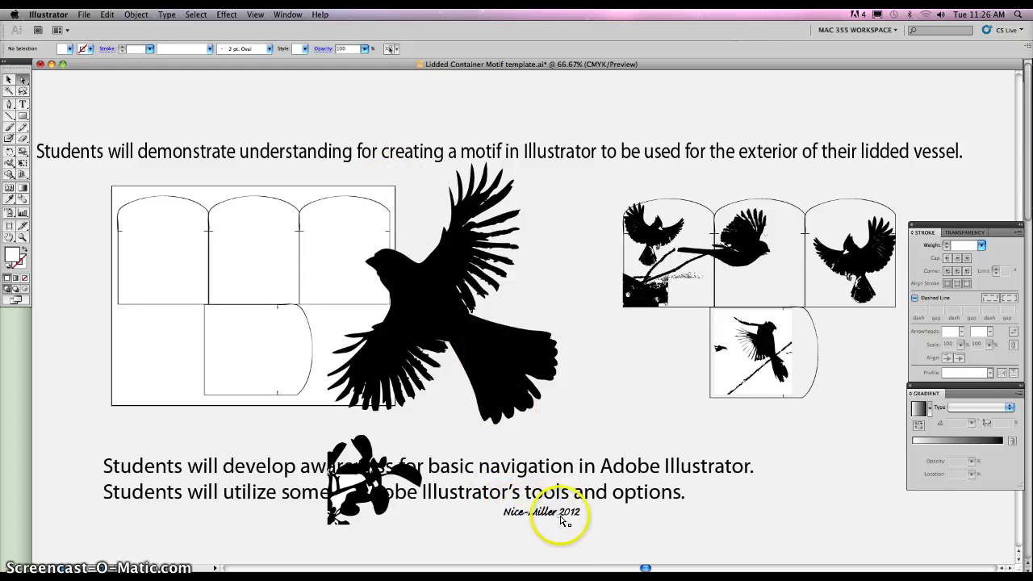
click(497, 510)
key(Delete)
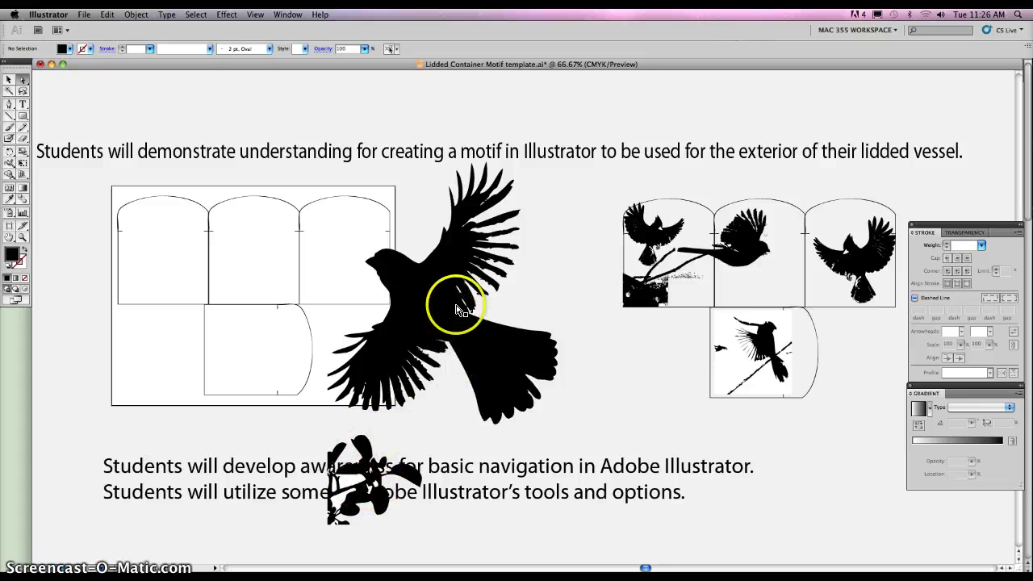
click(10, 81)
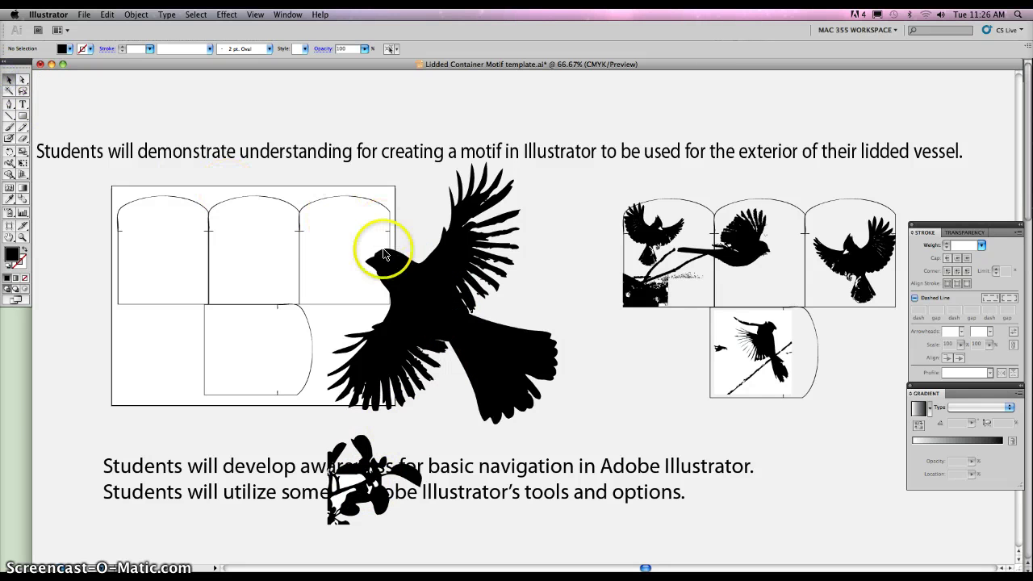
click(425, 289)
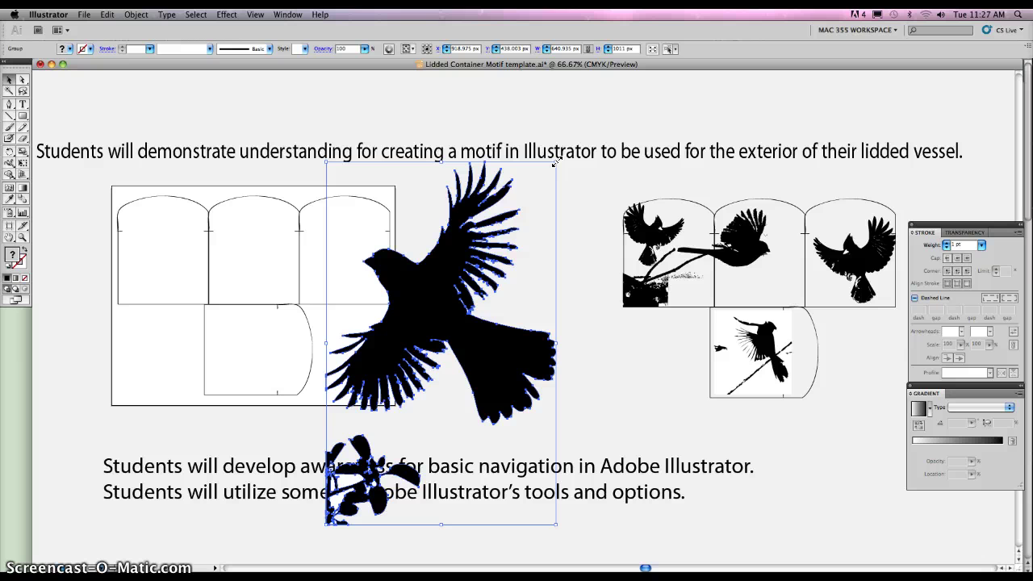
- Scale the cardinal silhouette down proportionally and place it in the template's top-left arched panel
drag(555, 163, 417, 380)
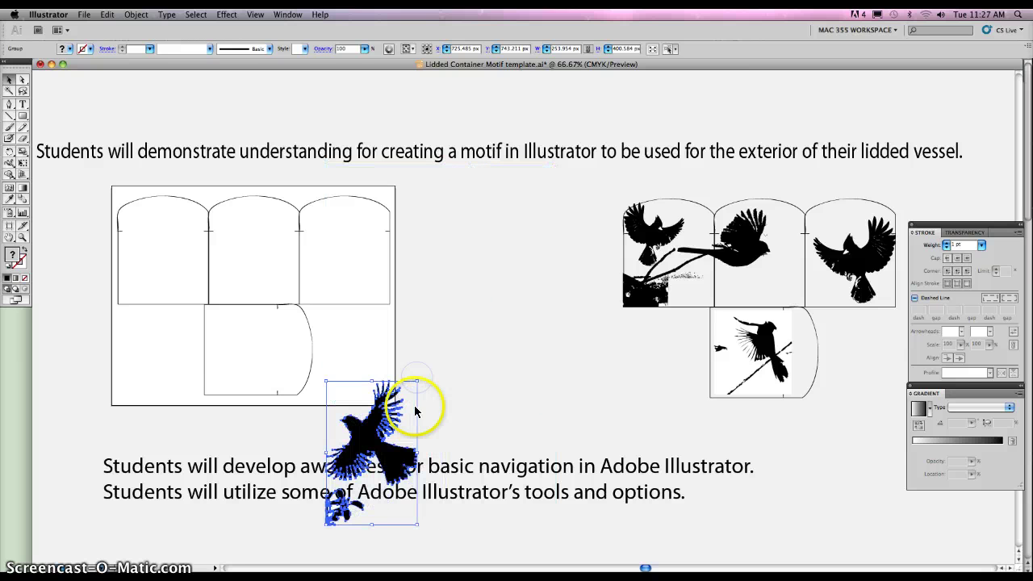
drag(376, 411, 466, 269)
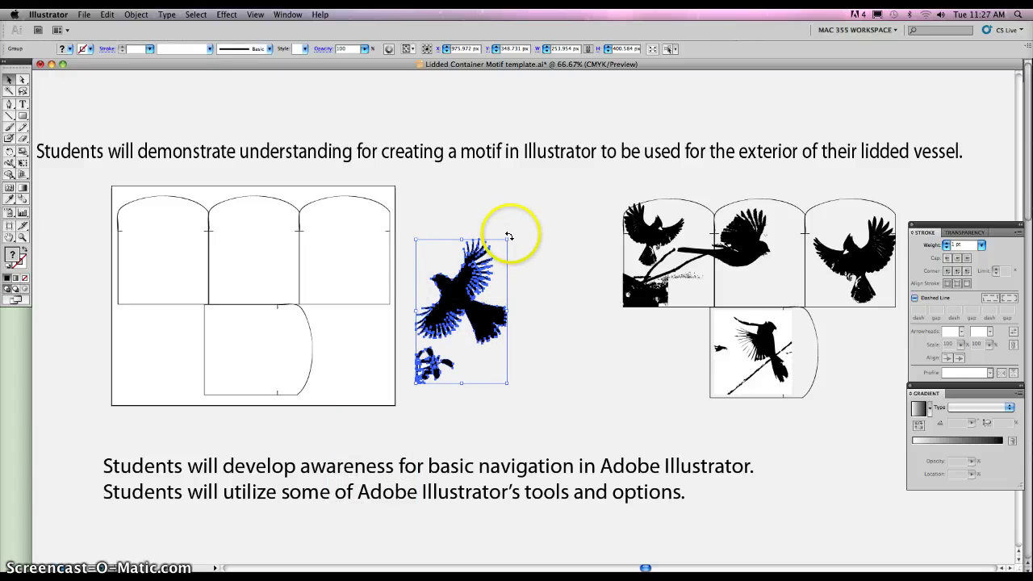
mouse_move(506, 239)
mouse_down()
mouse_move(516, 235)
mouse_move(481, 288)
mouse_move(521, 235)
mouse_move(508, 258)
mouse_up()
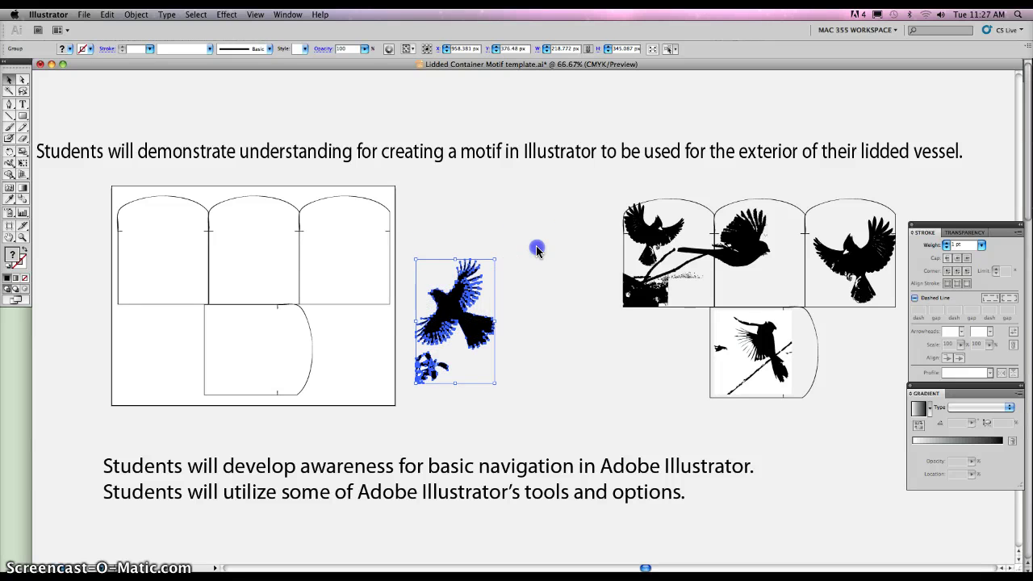
click(536, 246)
click(470, 329)
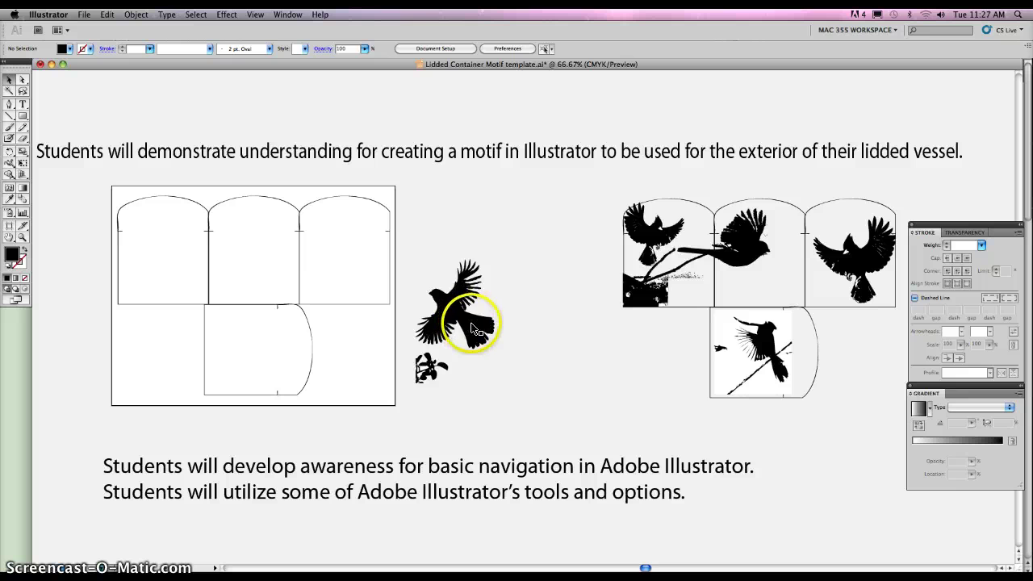
drag(473, 328, 173, 248)
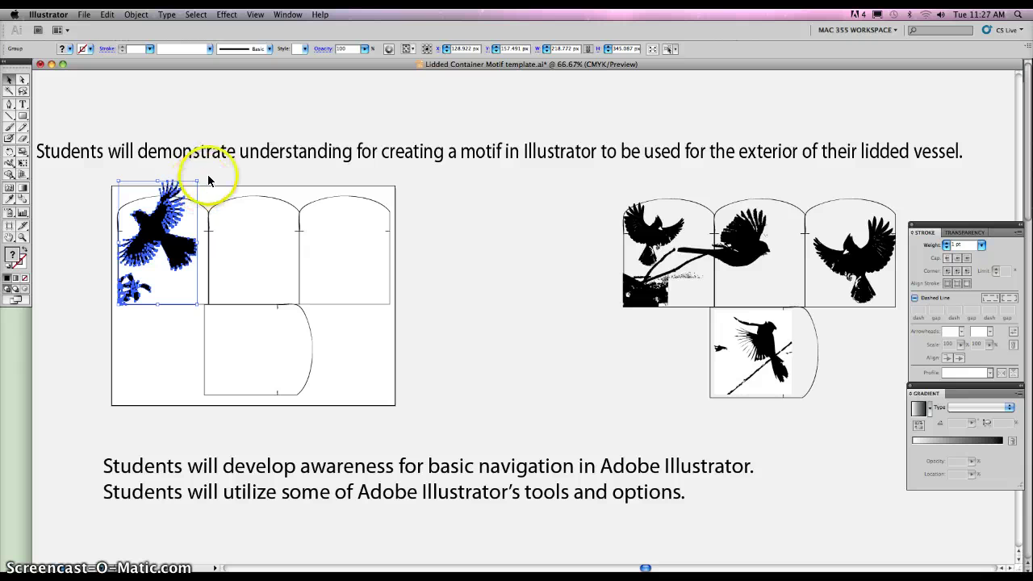
click(208, 179)
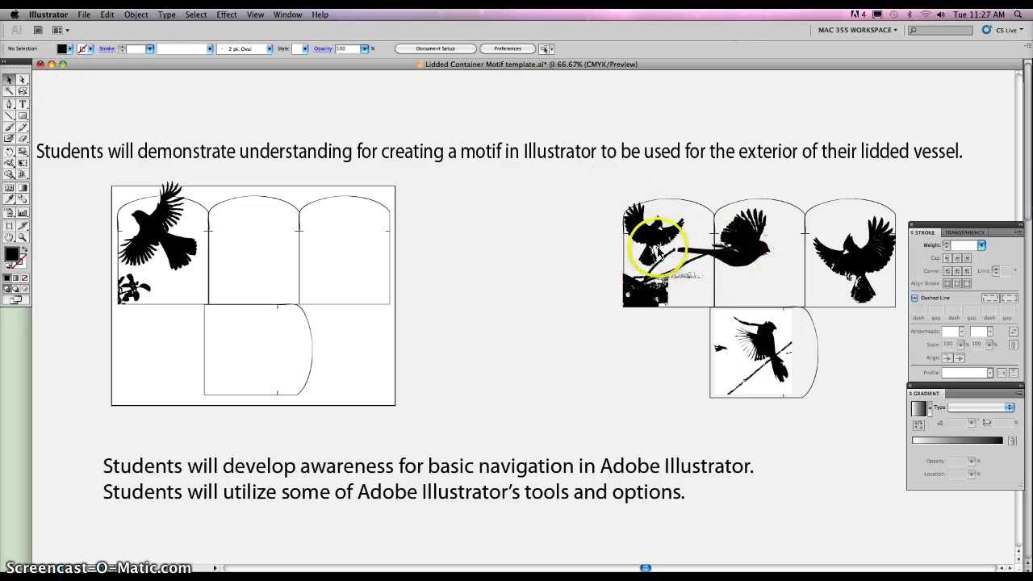
- Move the finished example motif group left to sit beside the blank template
click(852, 339)
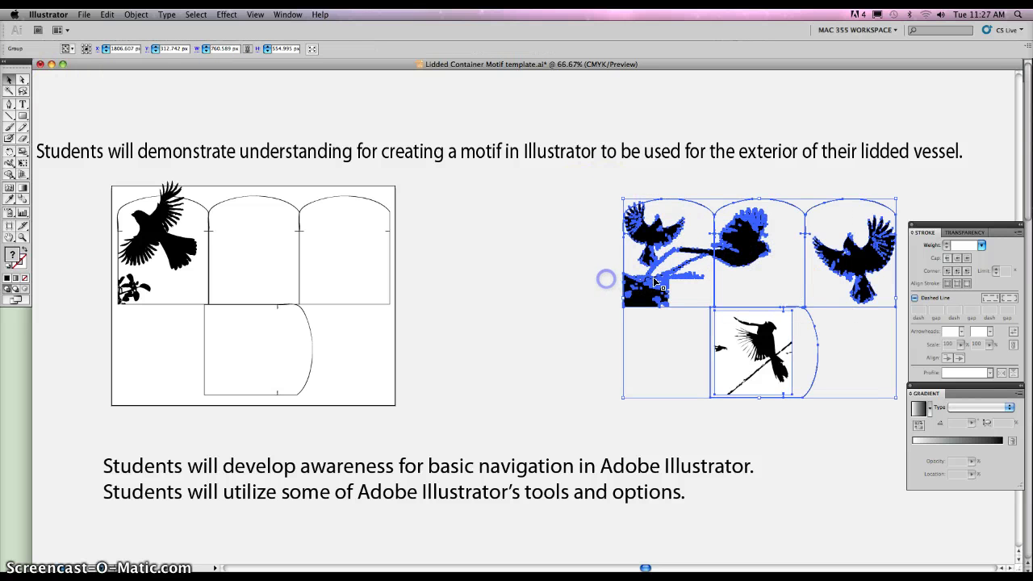
drag(656, 282, 437, 277)
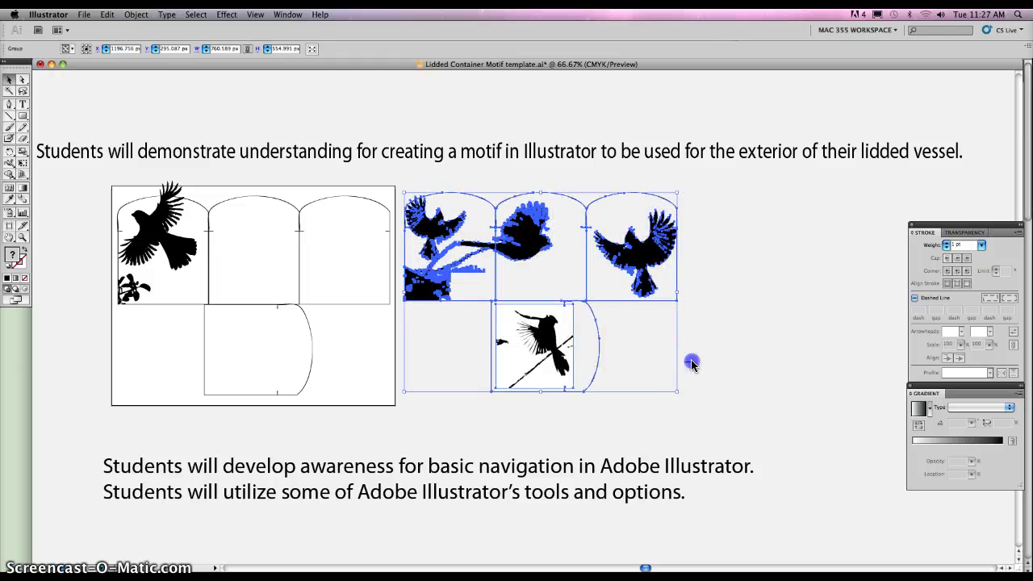
click(692, 364)
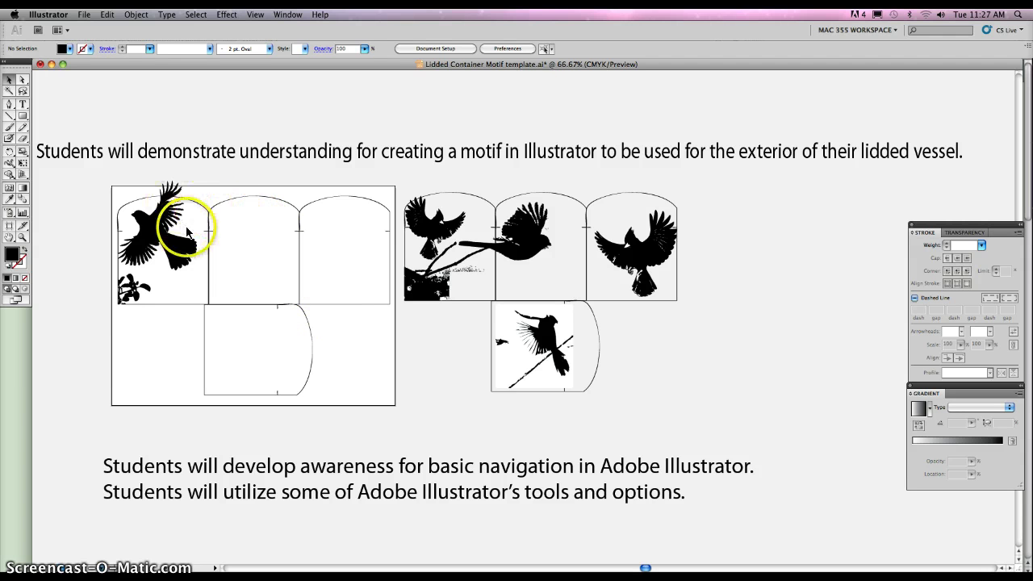
- Print the document on the MS_RM355 printer
click(84, 14)
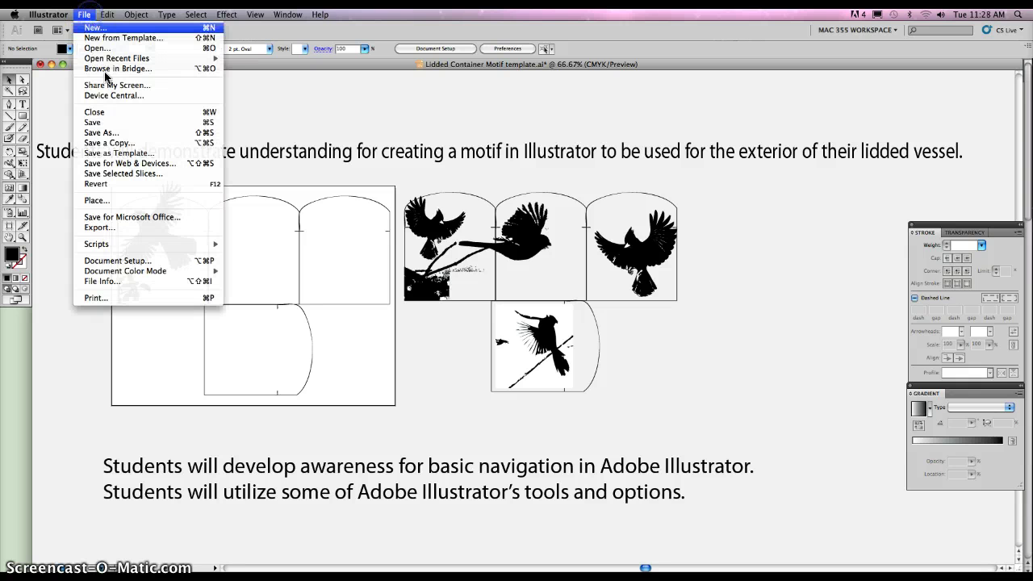
click(100, 298)
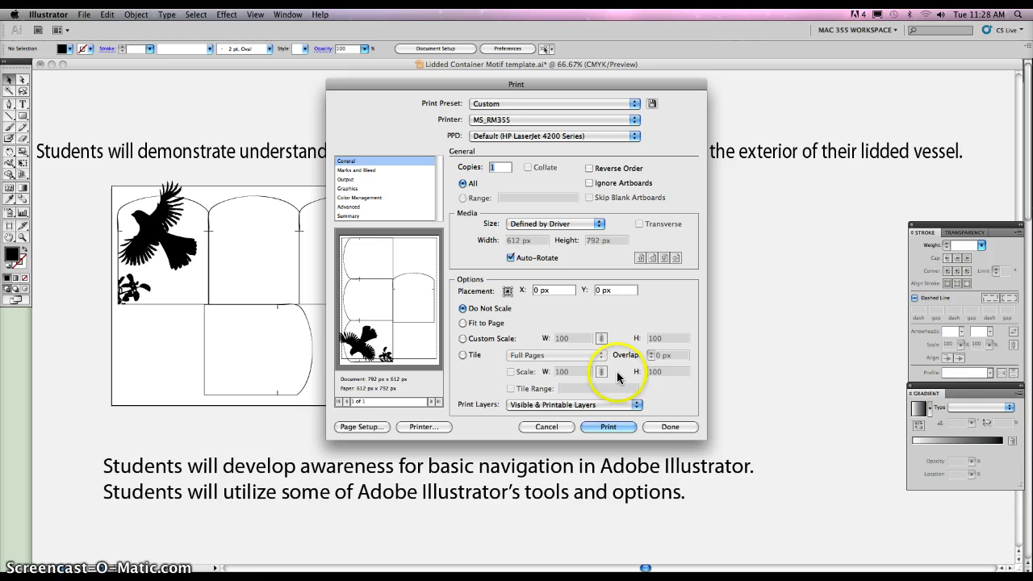
click(508, 121)
click(525, 121)
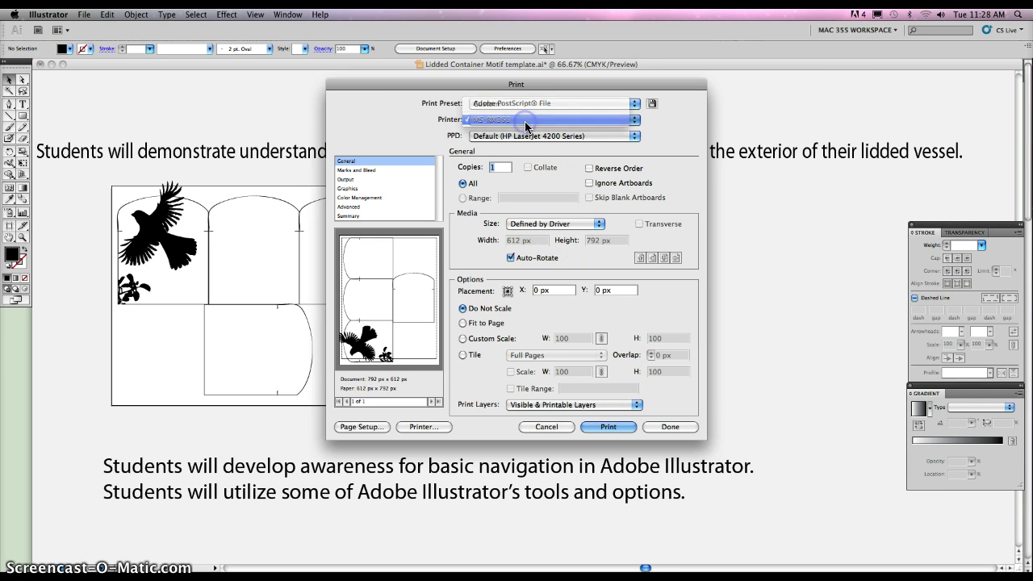
click(612, 428)
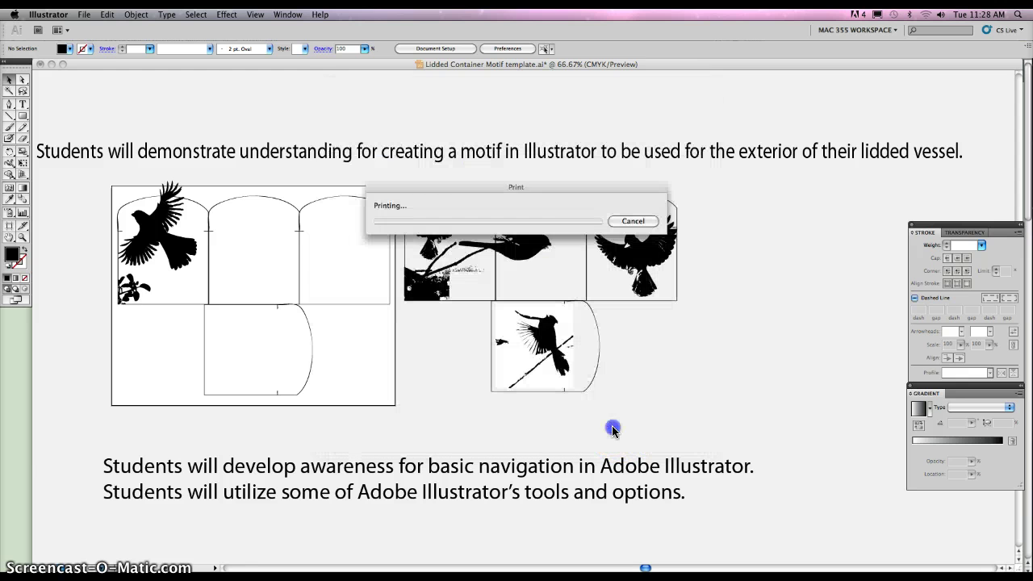